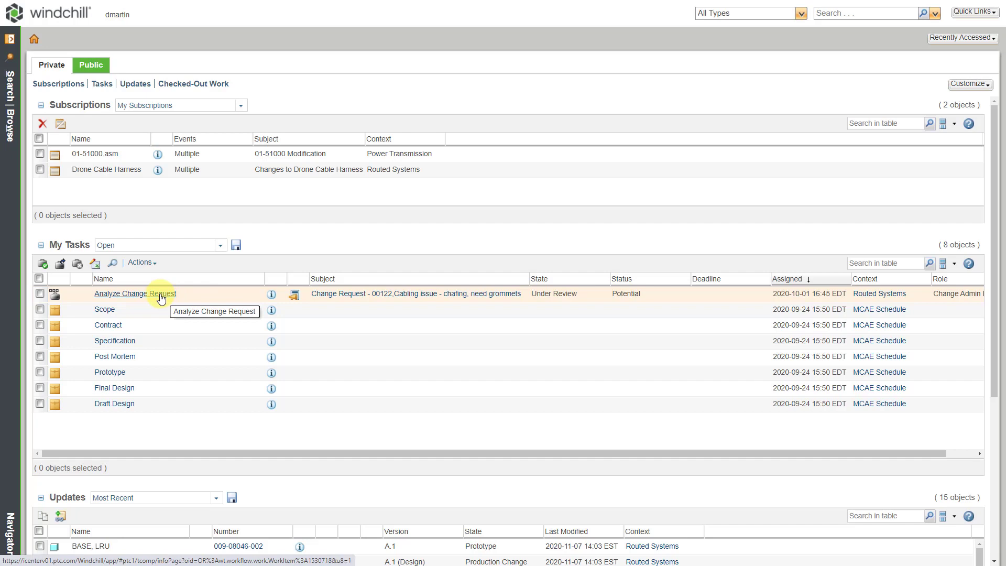
Open change request 00122 from the Analyze Change Request task and review its attributes, affected objects and associated process objects
left_click(160, 298)
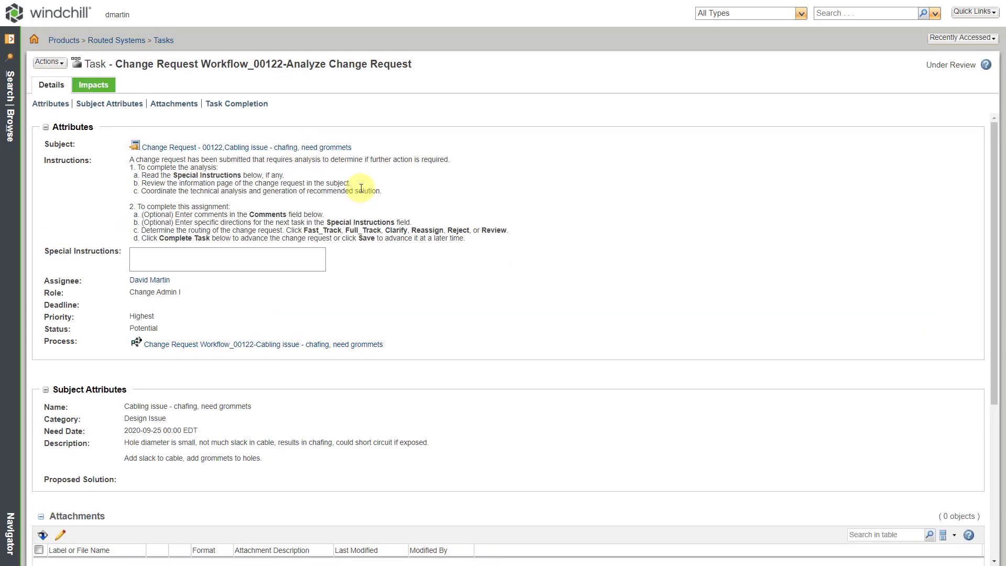
left_click(296, 148)
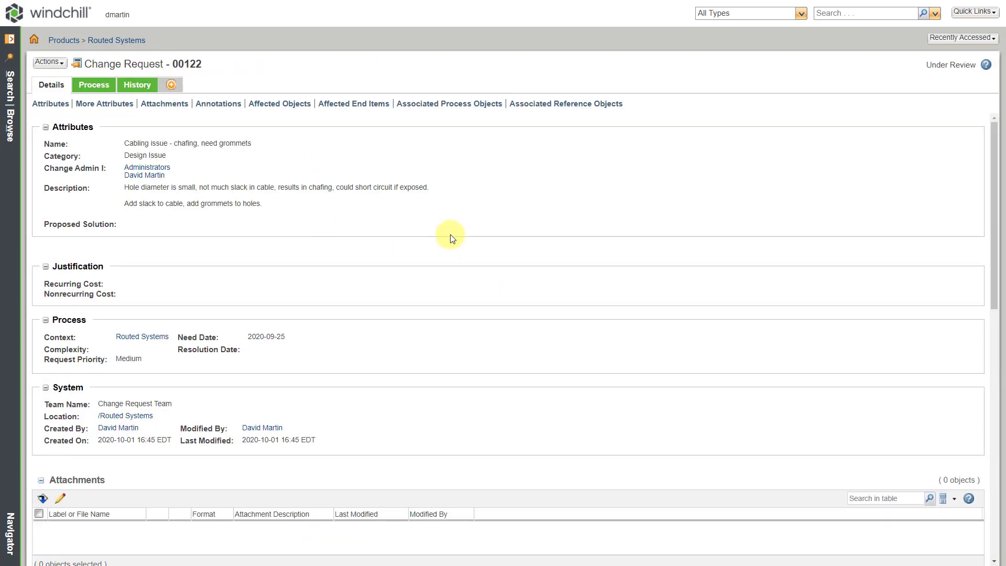
scroll(451, 236, "down", 7)
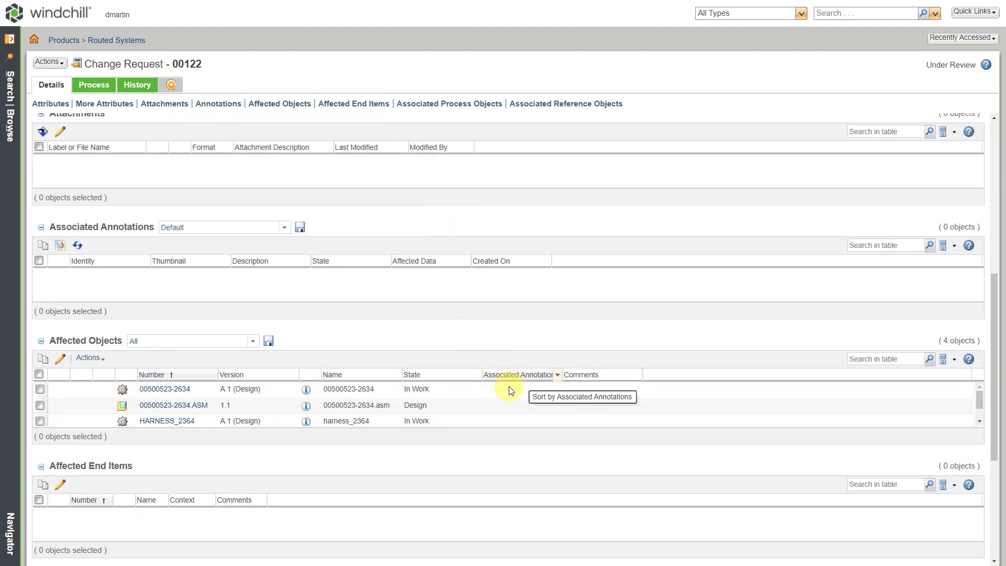
scroll(987, 446, "down", 3)
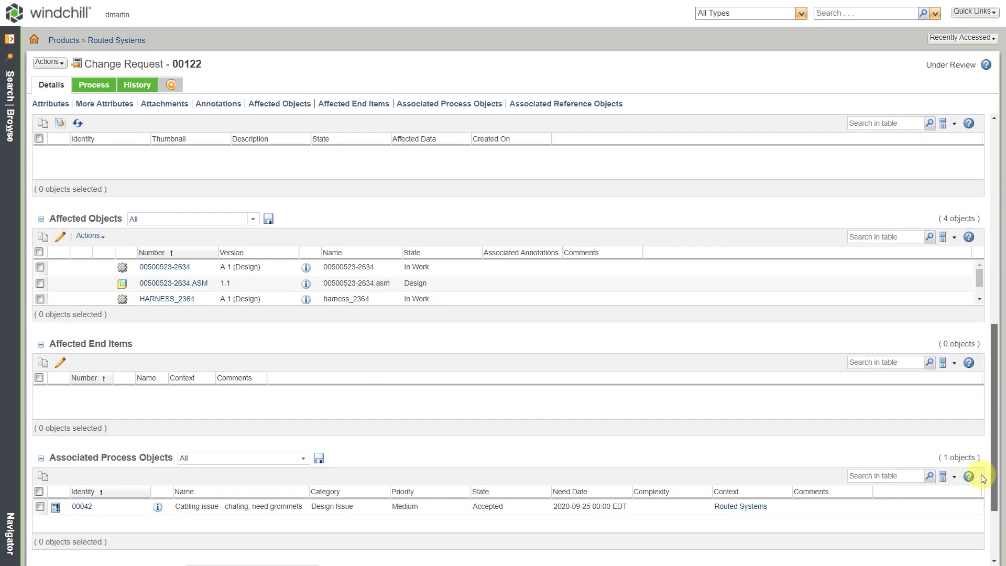
scroll(976, 479, "down", 2)
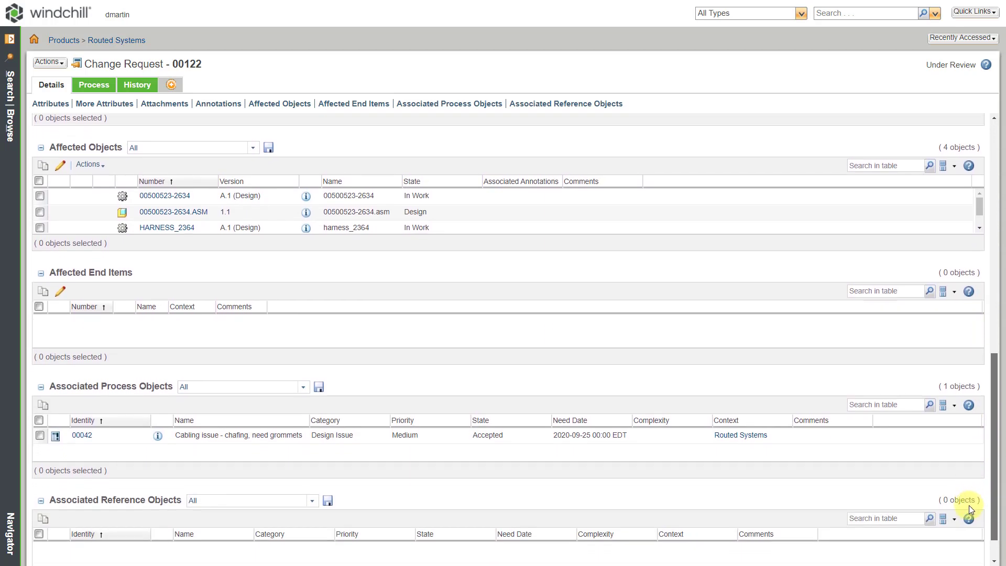
scroll(970, 443, "up", 15)
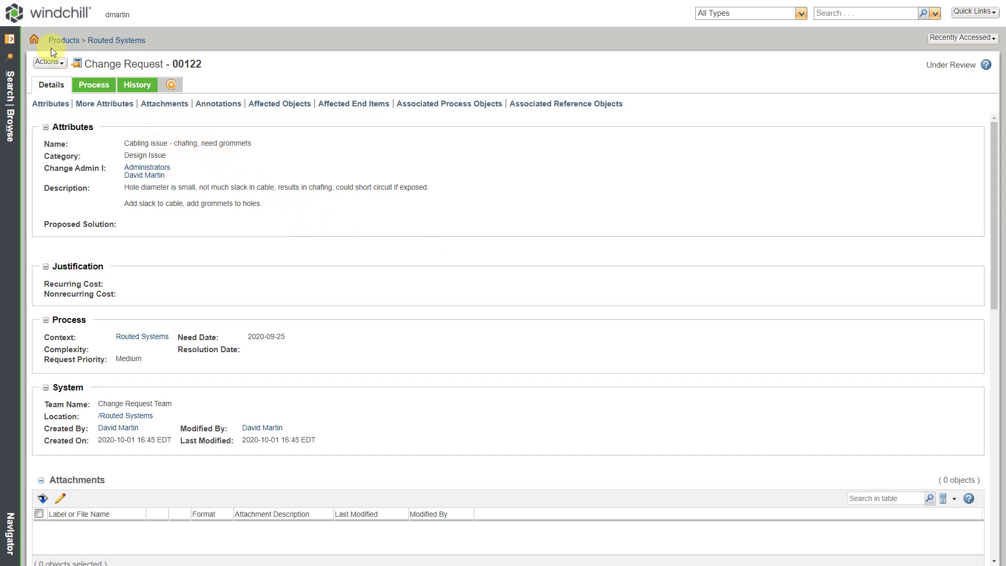
Return to the home page, reopen the Analyze Change Request task and complete it with the Fast_Track routing option
left_click(34, 40)
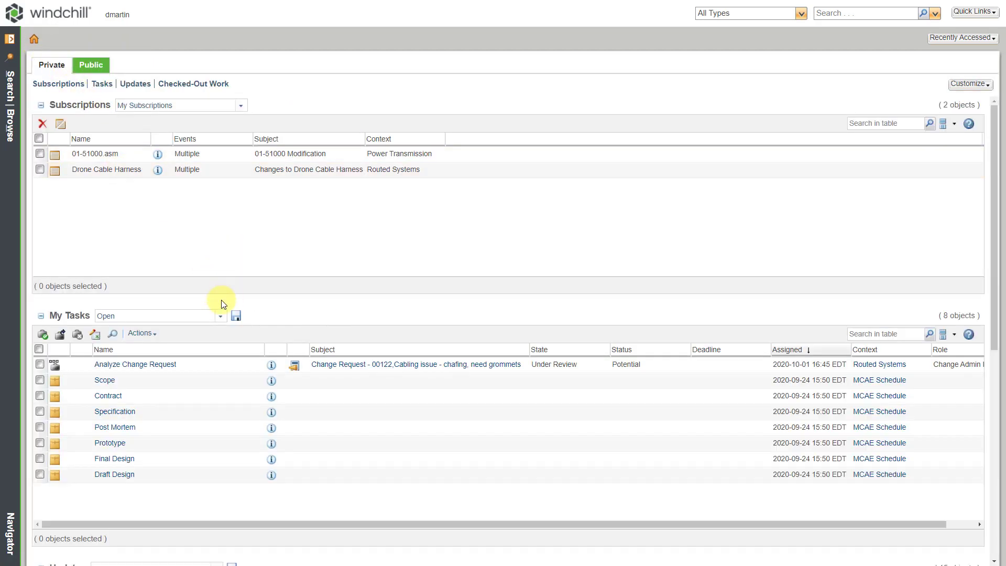
left_click(163, 367)
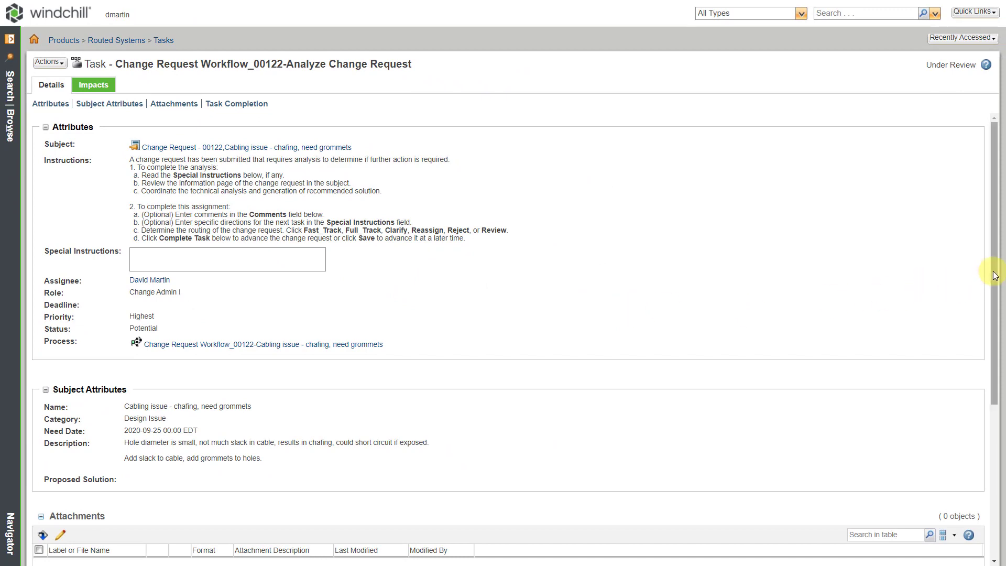
left_click_drag(990, 273, 994, 327)
scroll(985, 357, "down", 4)
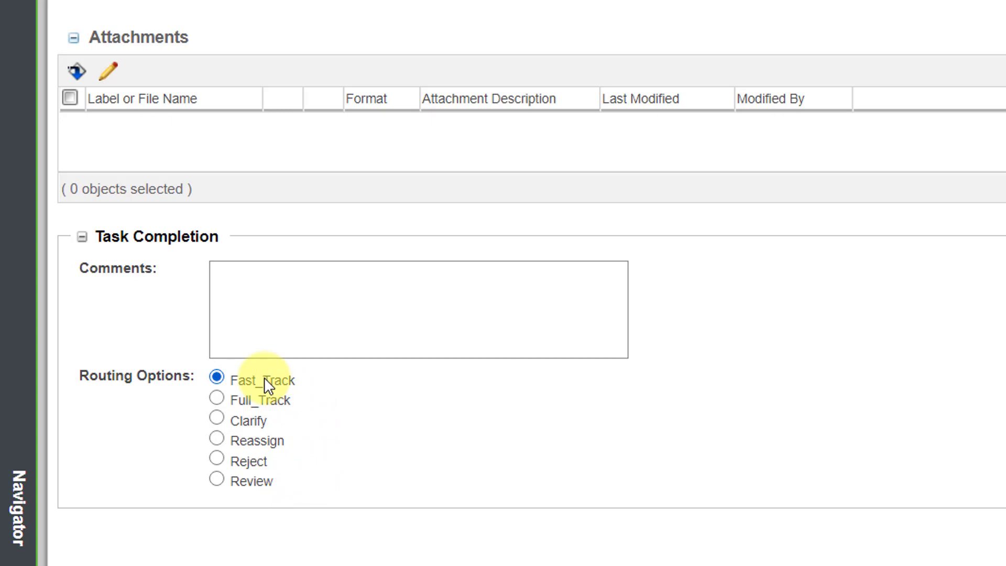
left_click(299, 313)
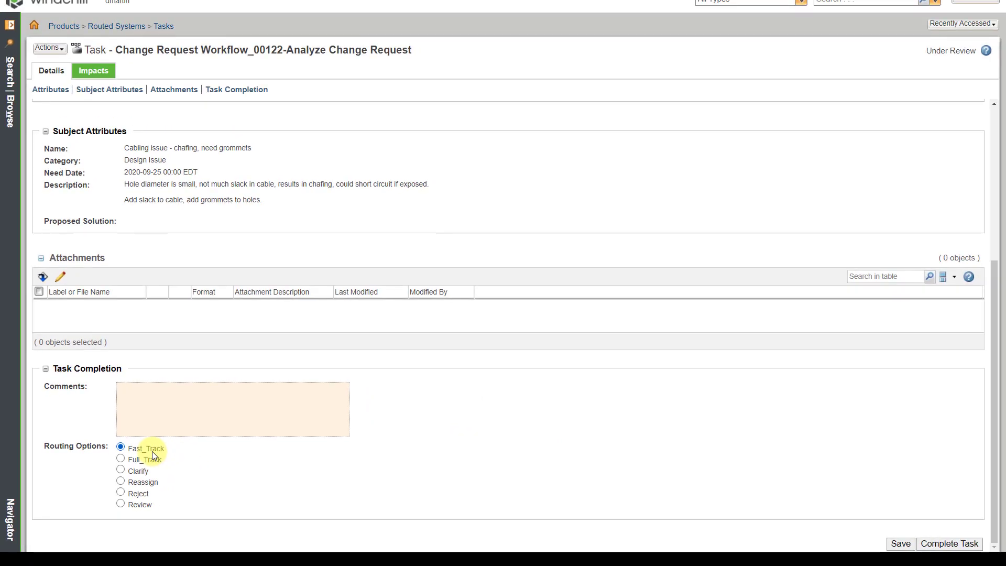
left_click(957, 545)
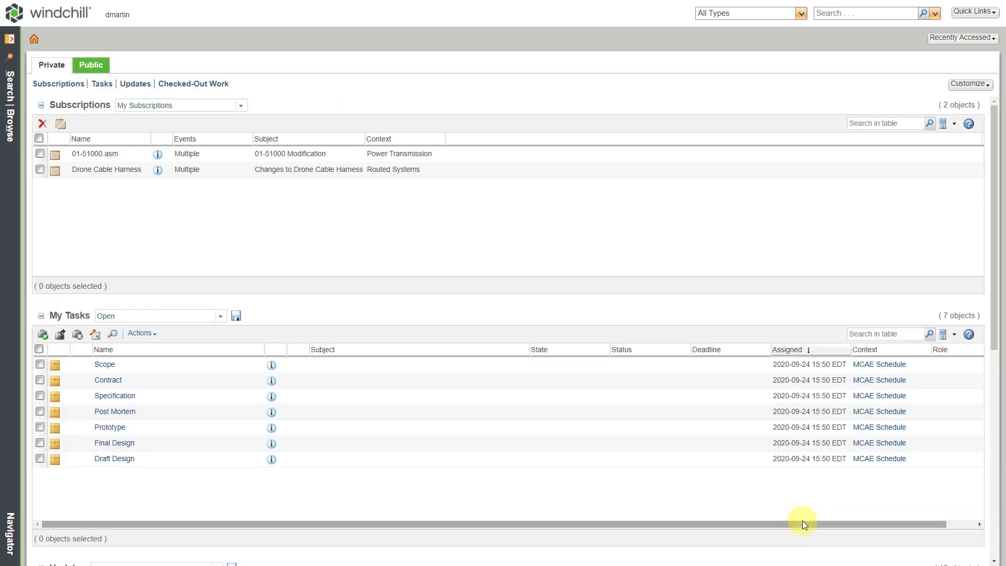
Reload the home page's task list and open the Create New Change Notice task for change request 00122
right_click(514, 261)
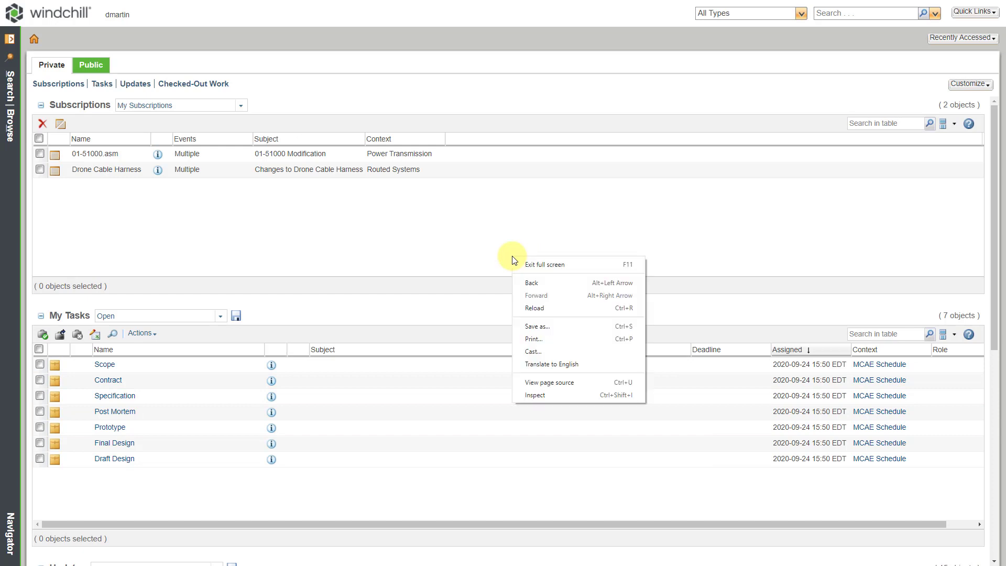
left_click(540, 307)
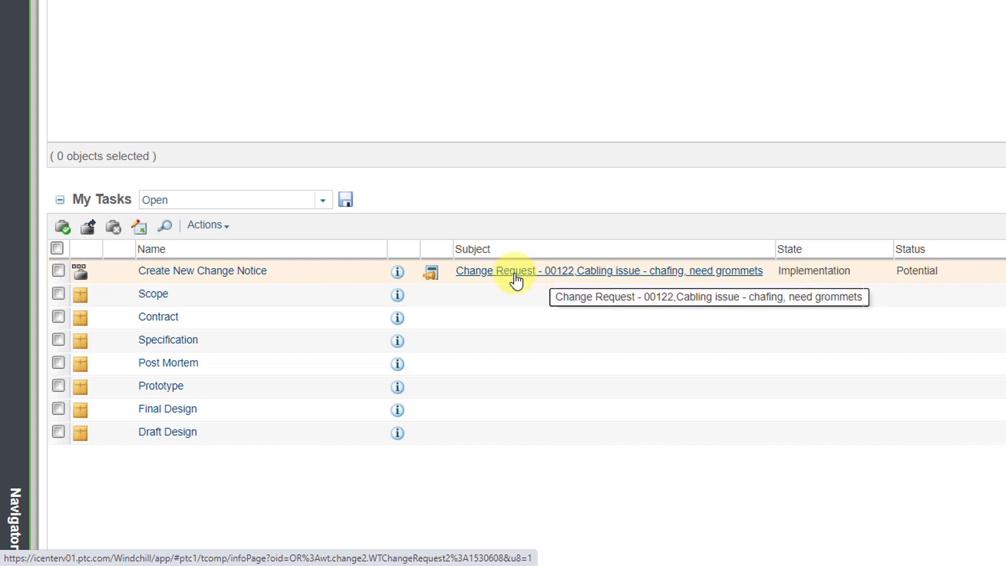
left_click(203, 278)
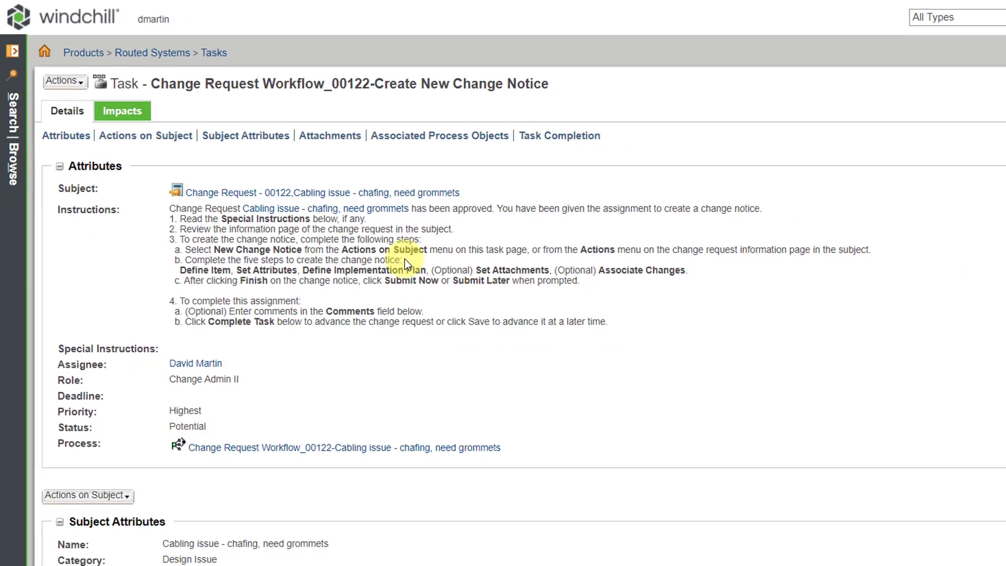
left_click(125, 482)
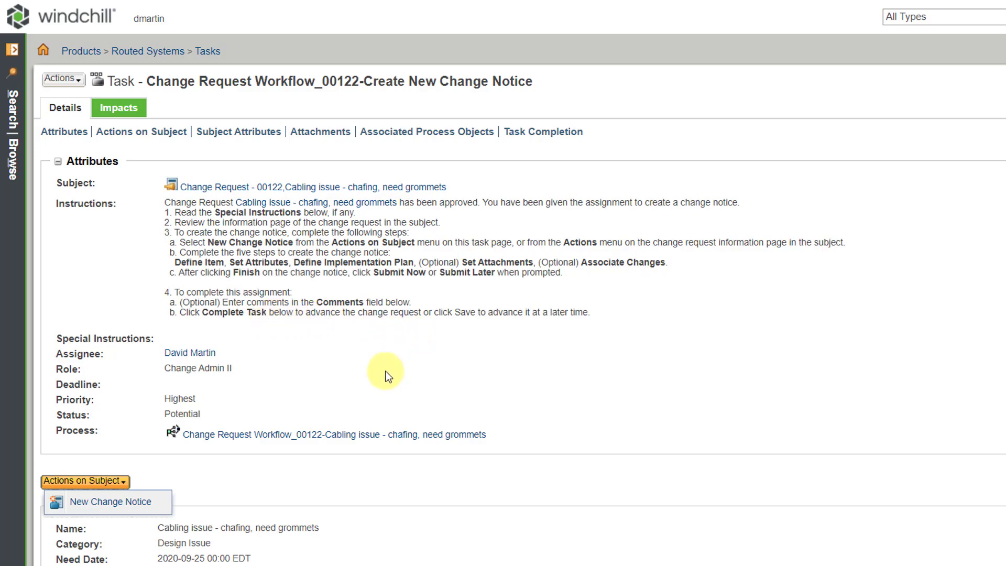
left_click(711, 465)
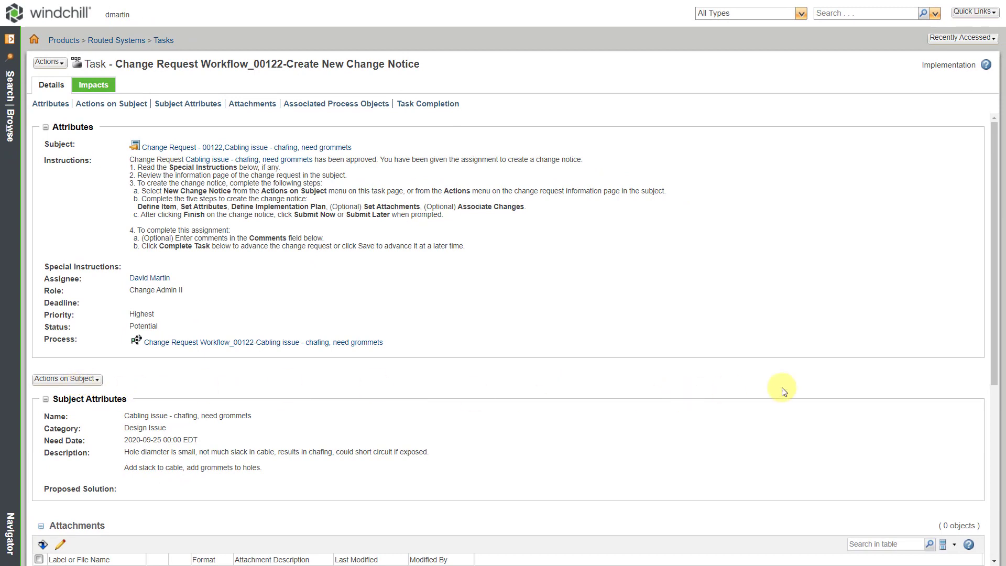
Review the task's associated process objects, view problem report 00042 and return to the Create New Change Notice task
scroll(996, 314, "down", 2)
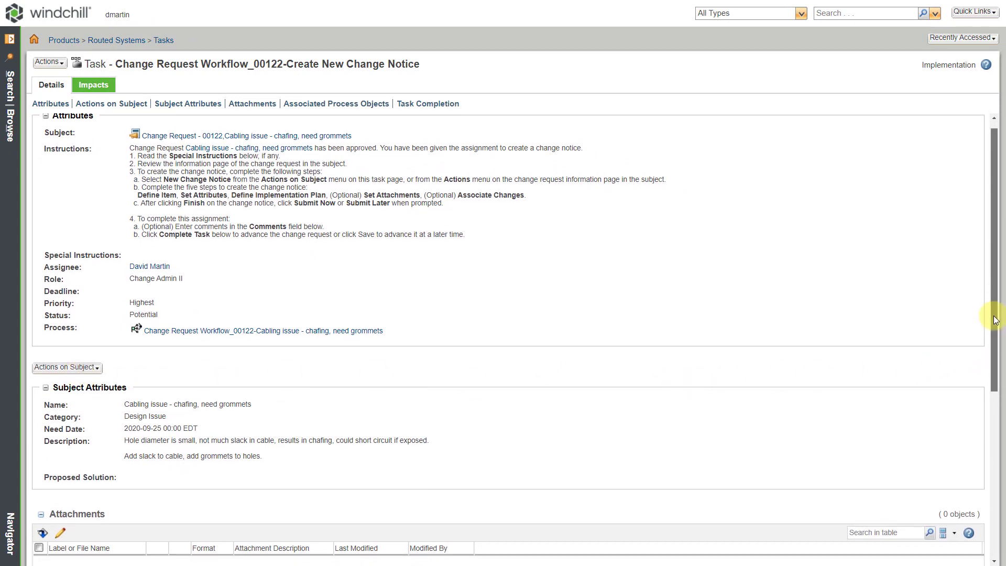
scroll(992, 361, "down", 4)
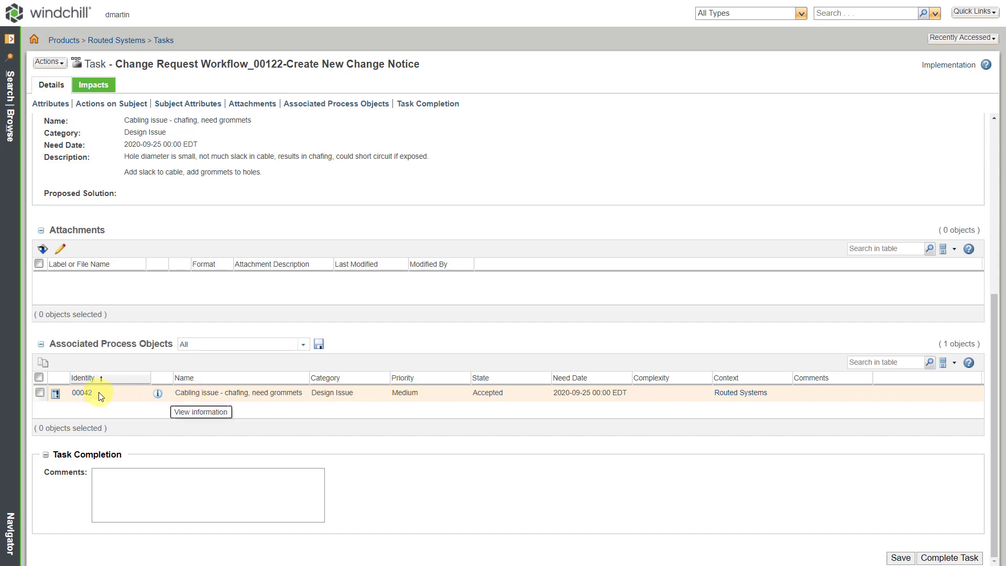
left_click(76, 394)
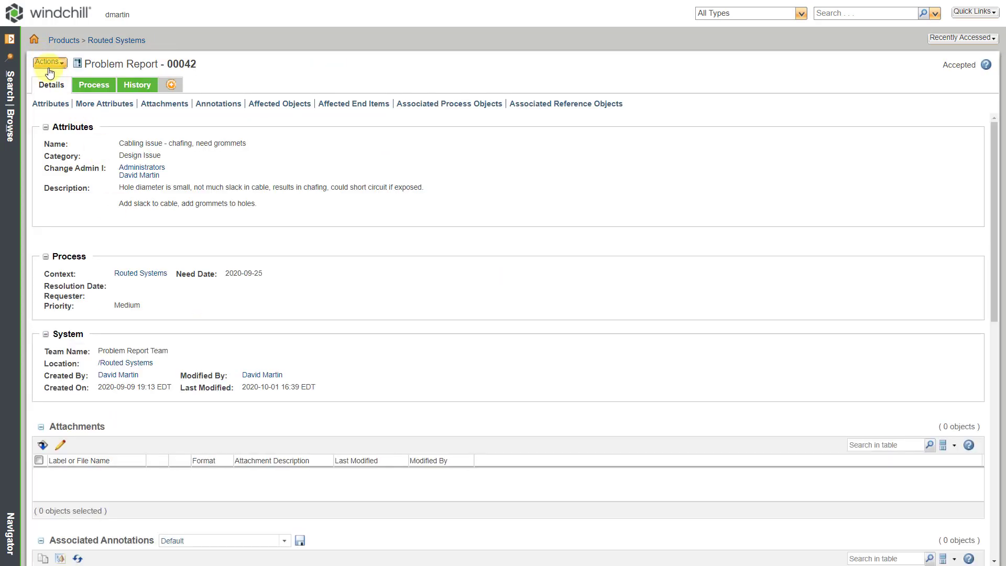
right_click(379, 185)
left_click(445, 214)
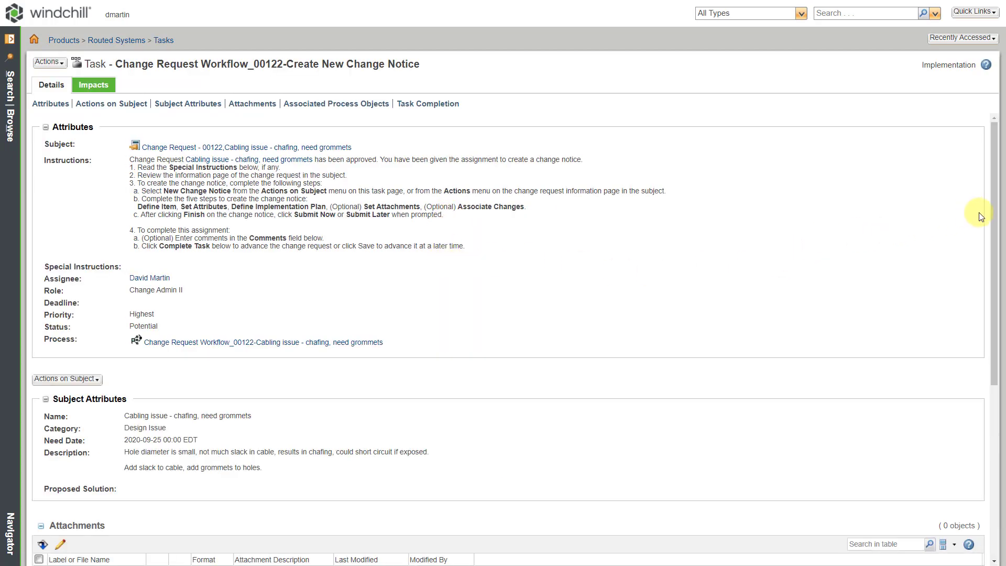
left_click_drag(994, 220, 968, 409)
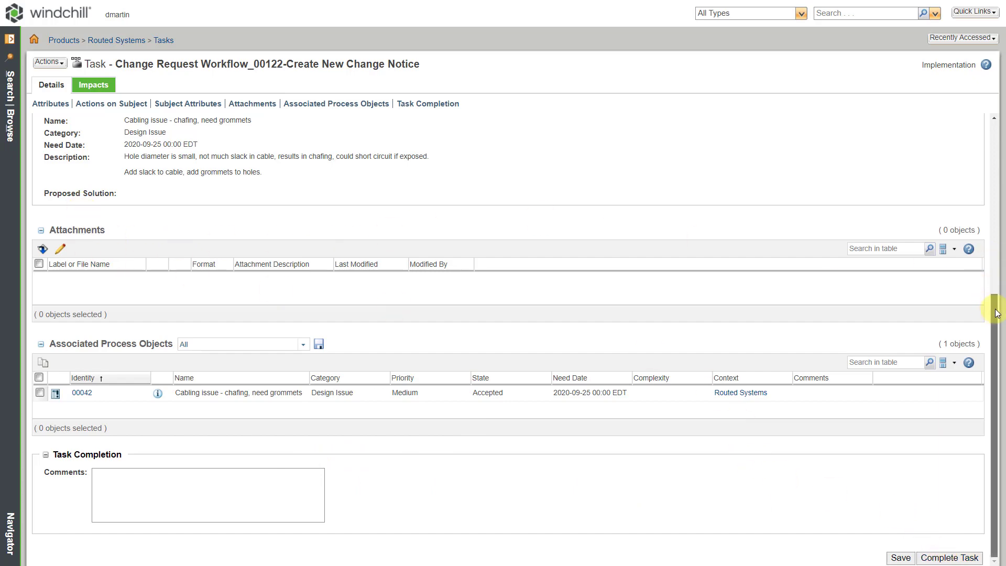
left_click_drag(997, 314, 997, 139)
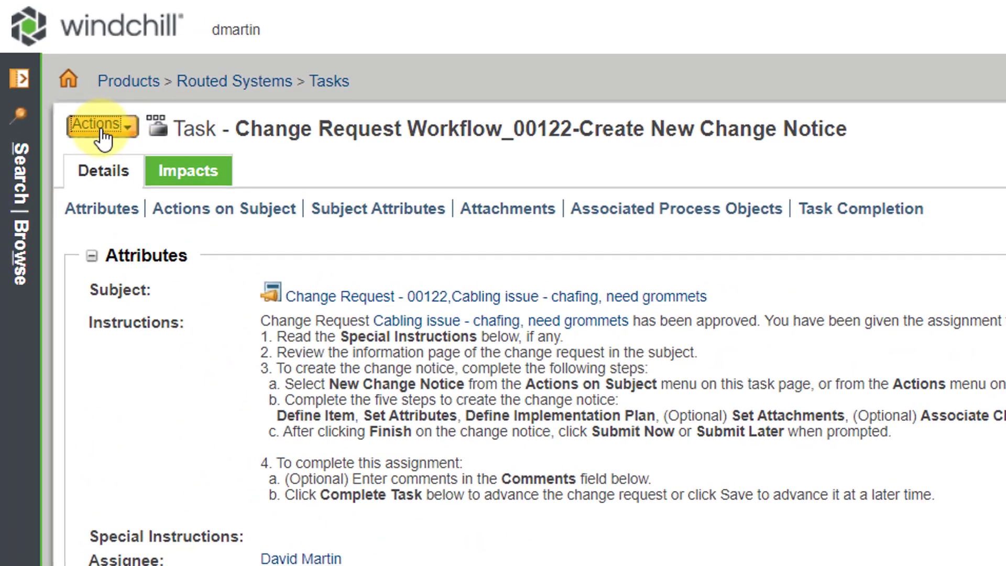
View the Create New Change Notice task in the Task Assistant and close it without completing the task
left_click(102, 132)
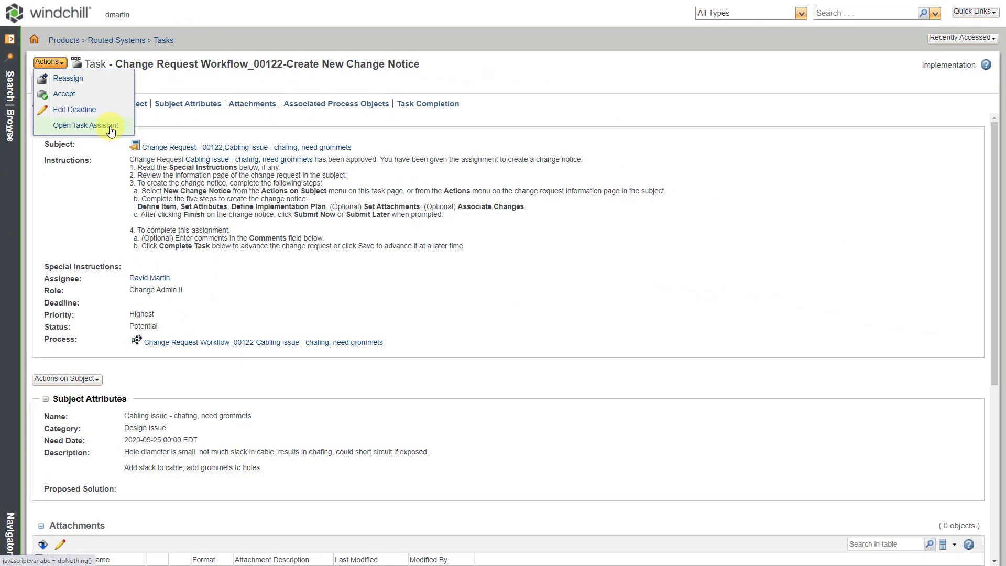
left_click(110, 129)
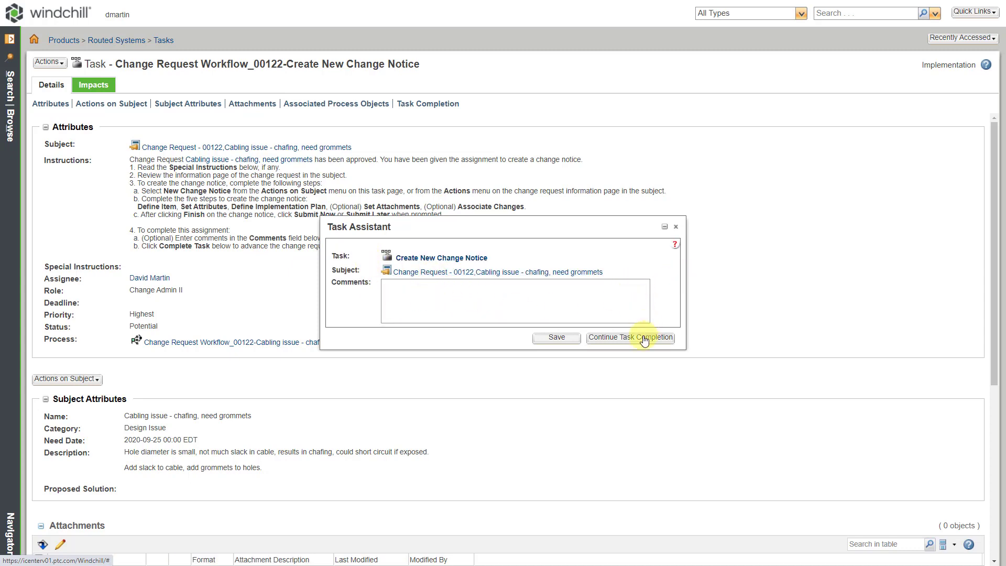
left_click(677, 228)
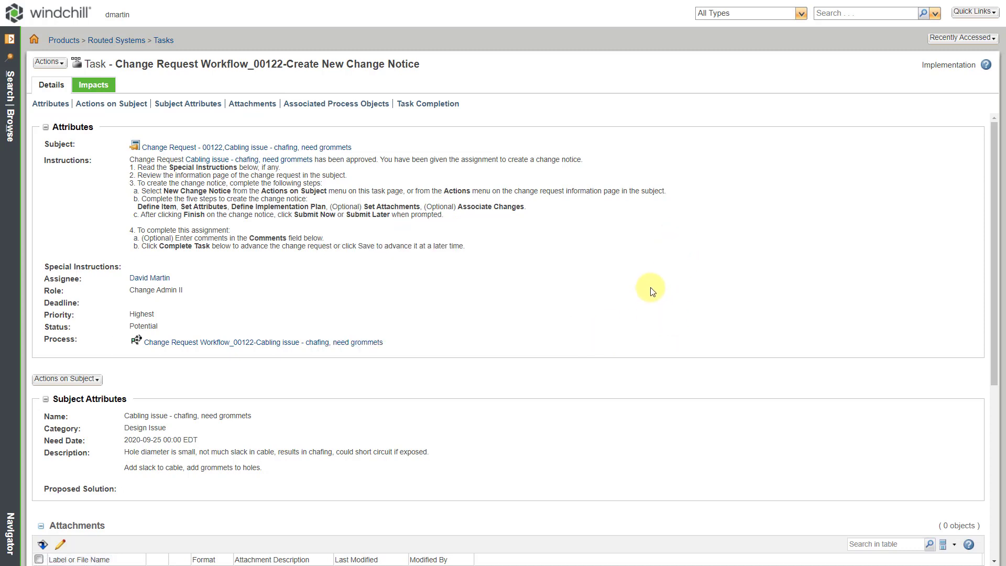
Start a new change notice on the task's subject, and reposition and enlarge its window to show more of the form
left_click(79, 381)
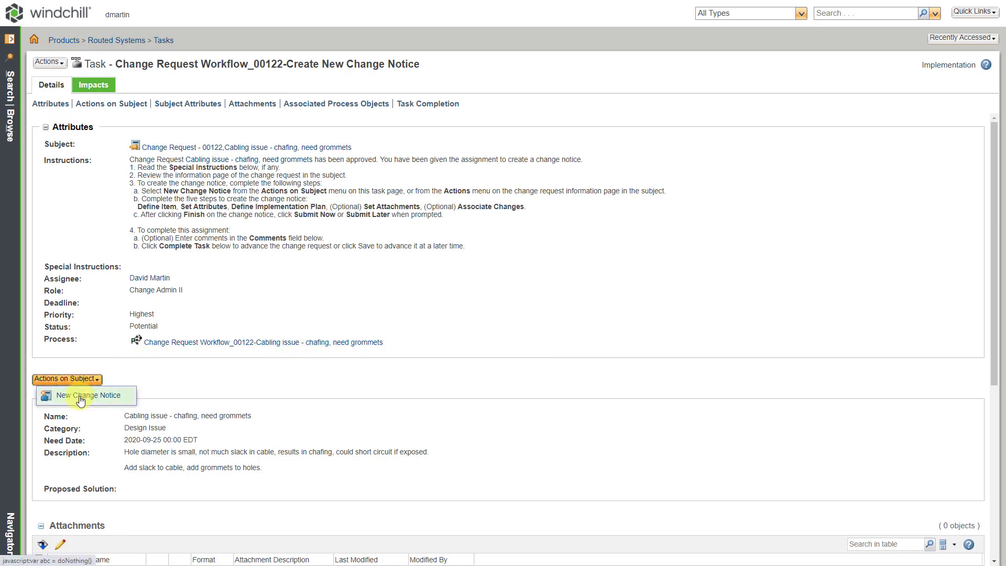
left_click(80, 397)
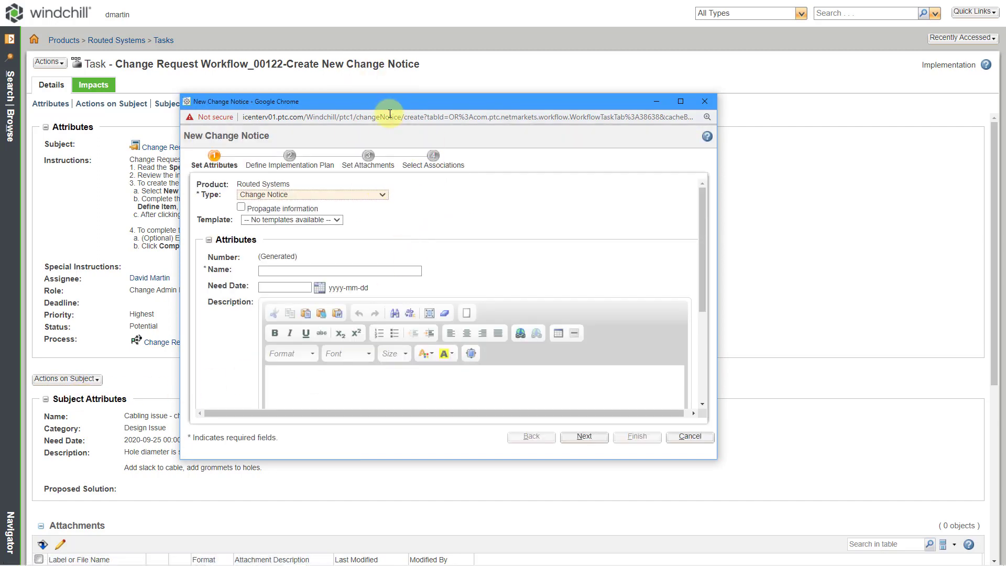
left_click_drag(357, 103, 308, 73)
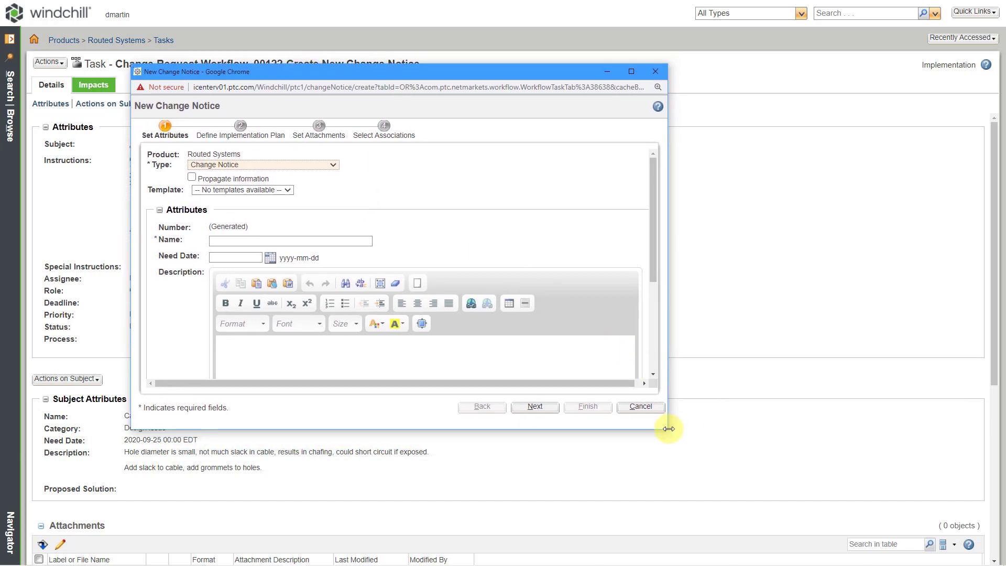
left_click_drag(668, 427, 797, 430)
left_click_drag(689, 429, 692, 530)
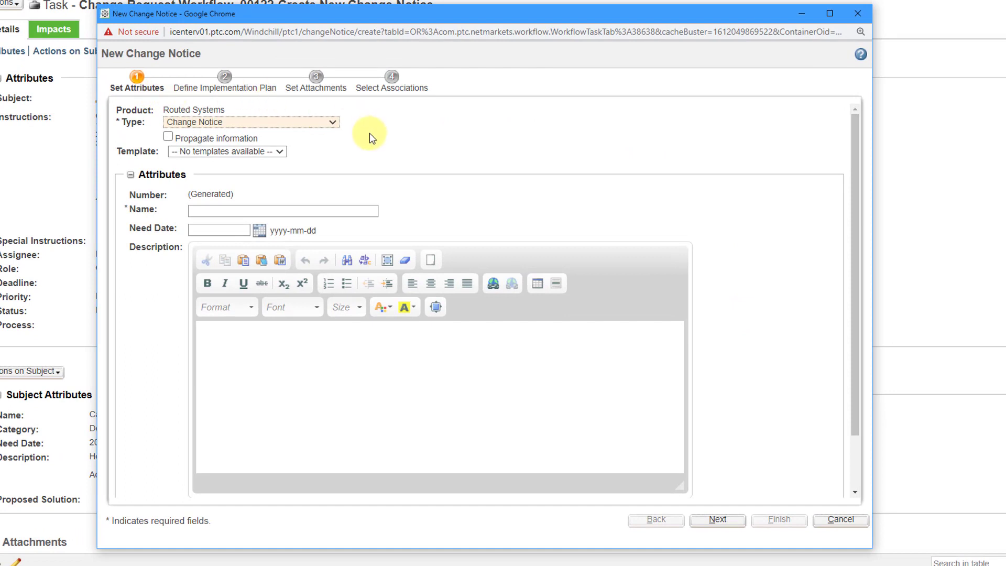
Keep the type Change Notice, propagate the change request's information into the notice, and name it "Solve Chafing Issue"
left_click(325, 124)
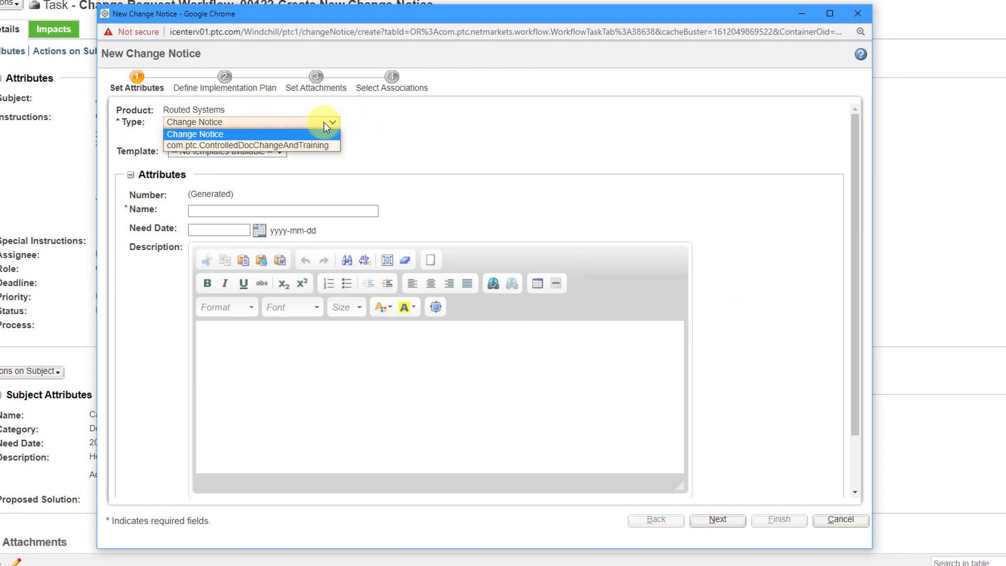
left_click(398, 139)
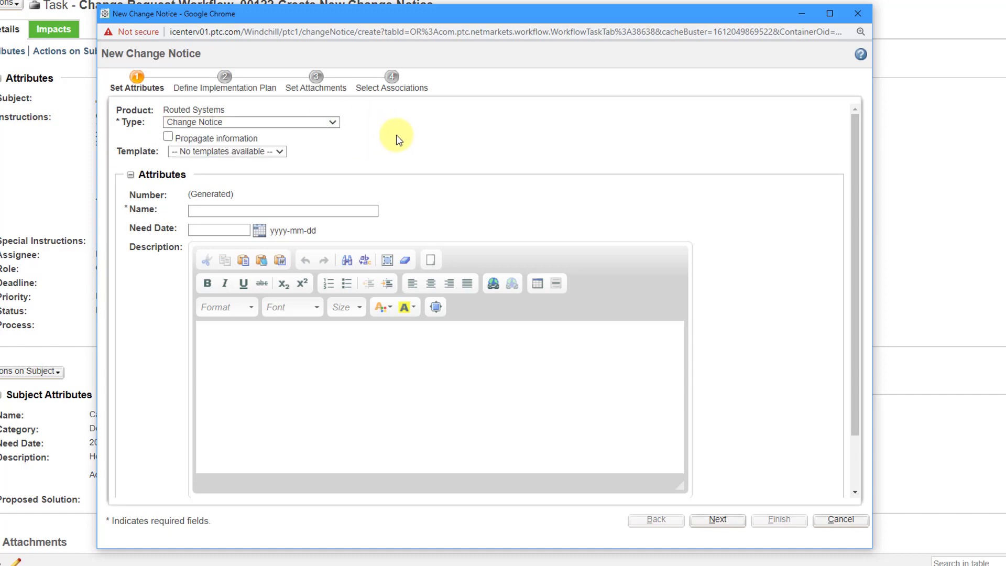
left_click(168, 137)
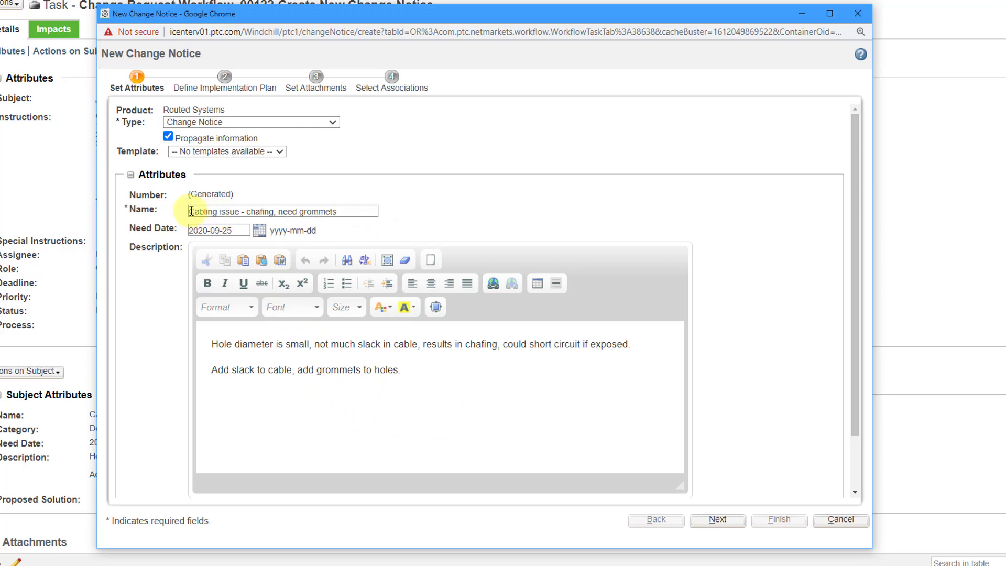
left_click_drag(191, 211, 384, 217)
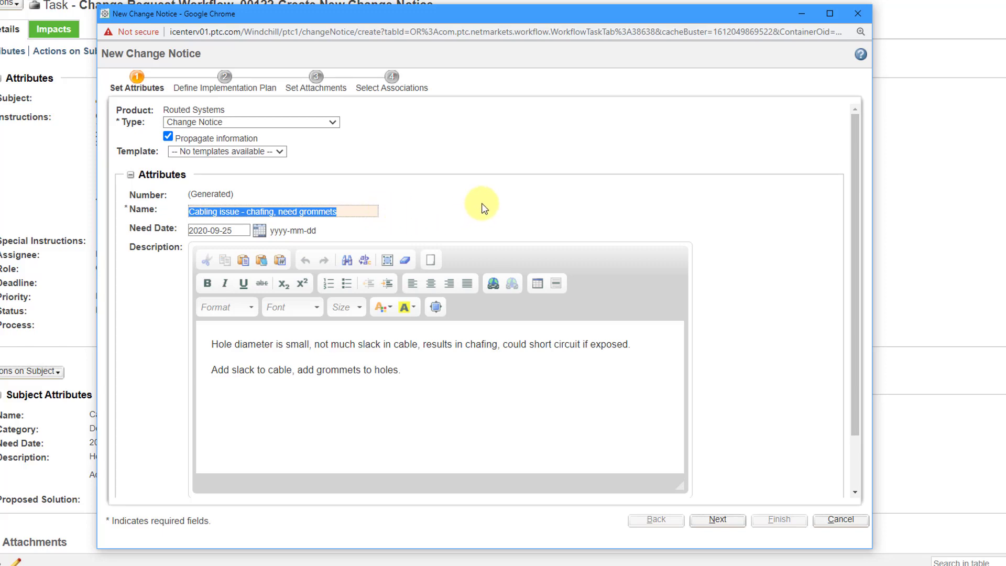
type("Solve ")
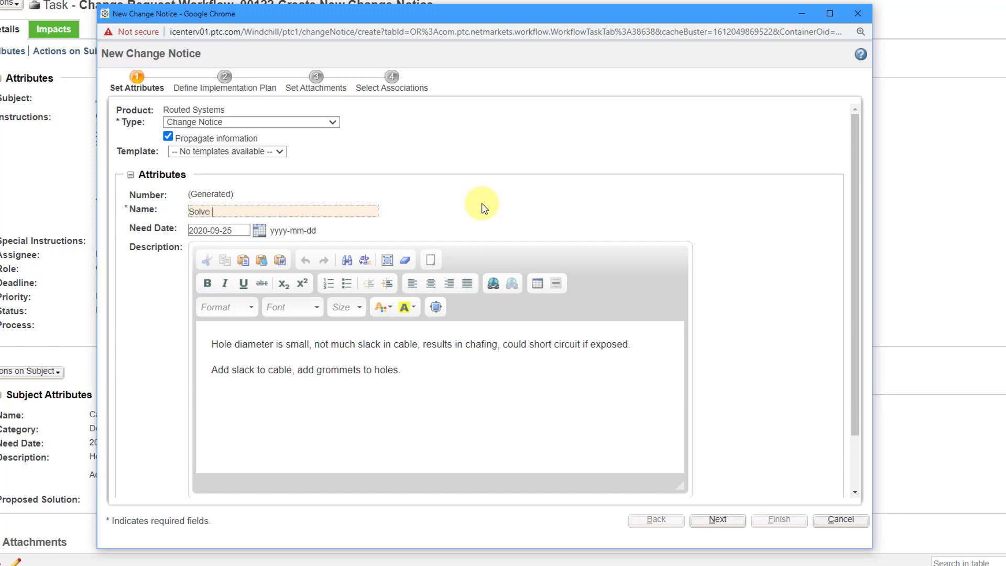
type("Chafing Issue")
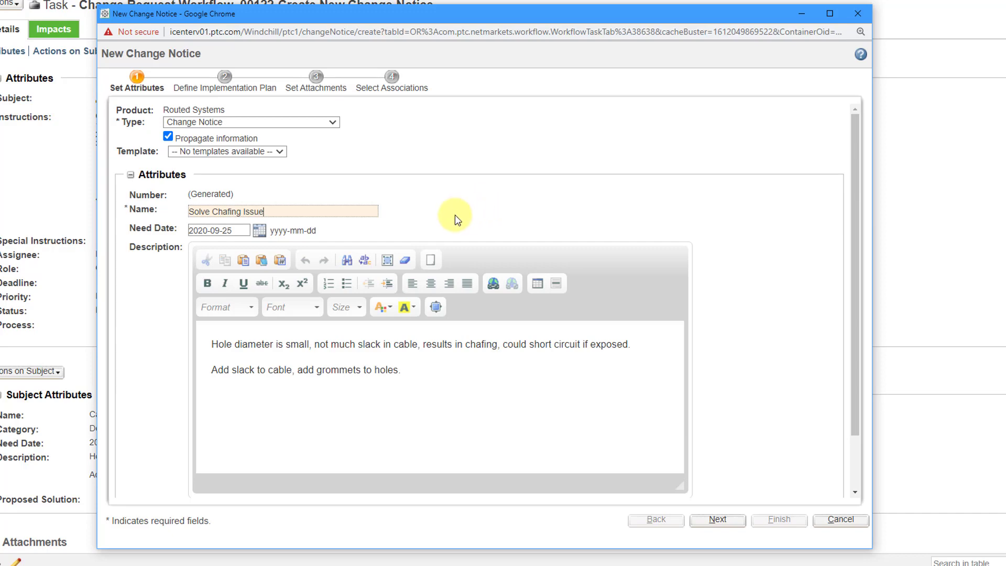
Set the change notice's need date to 2021-02-12
left_click(259, 233)
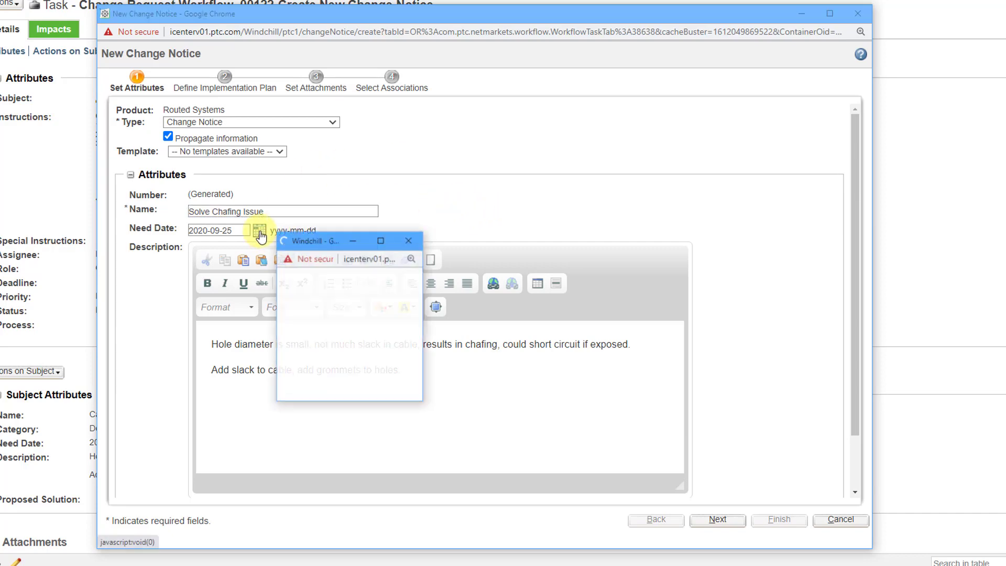
left_click(320, 283)
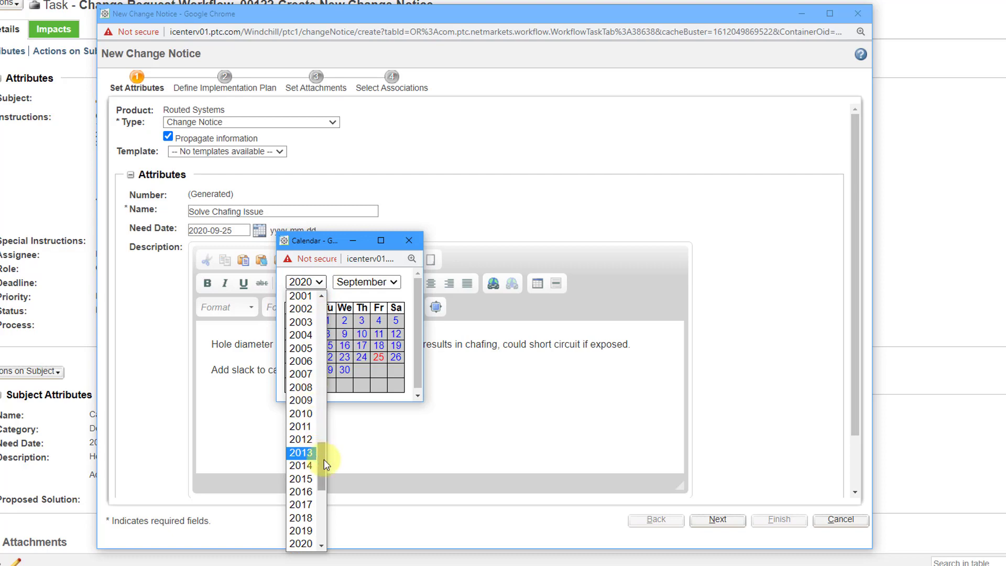
scroll(326, 464, "down", 7)
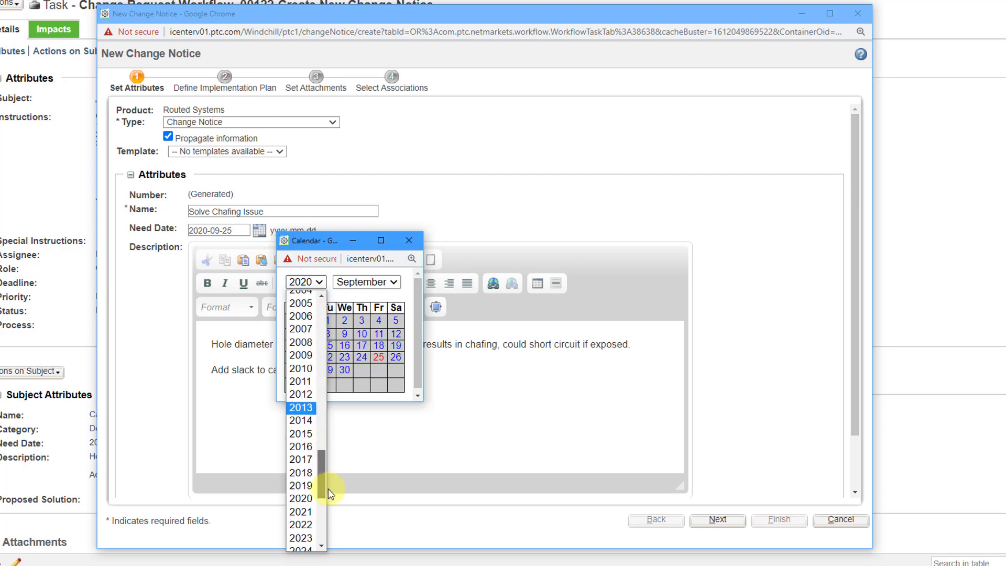
left_click(322, 296)
left_click(306, 310)
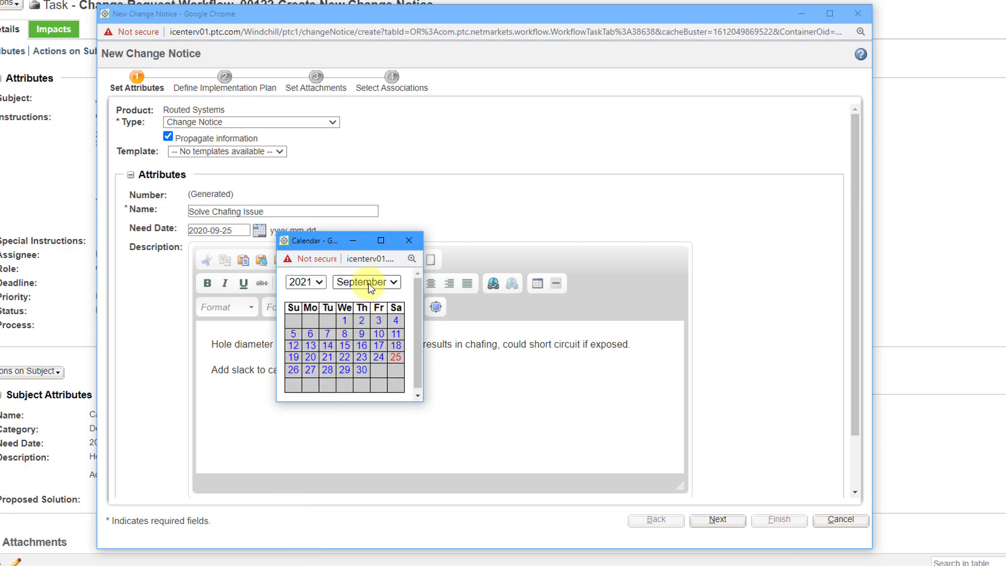
left_click(367, 282)
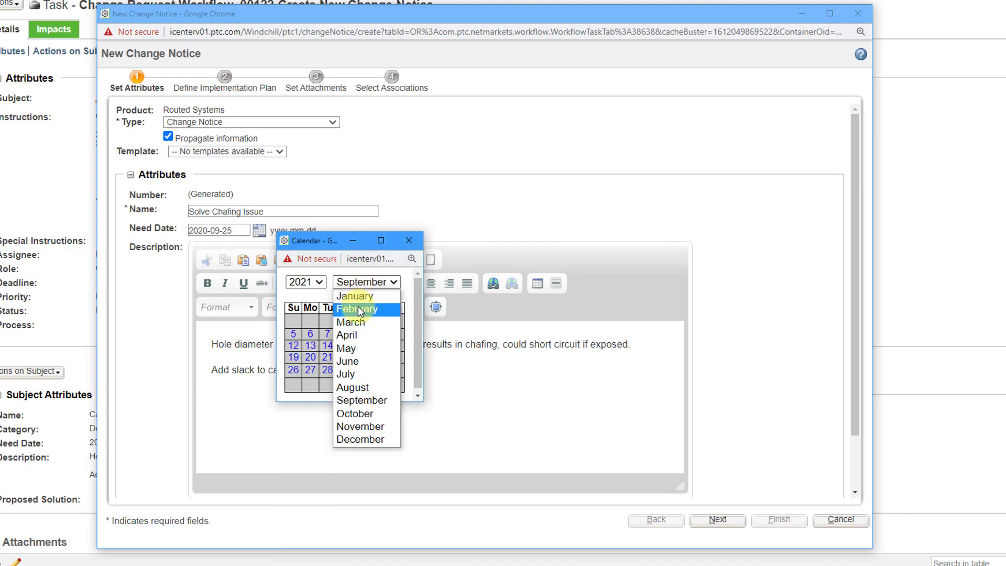
left_click(358, 307)
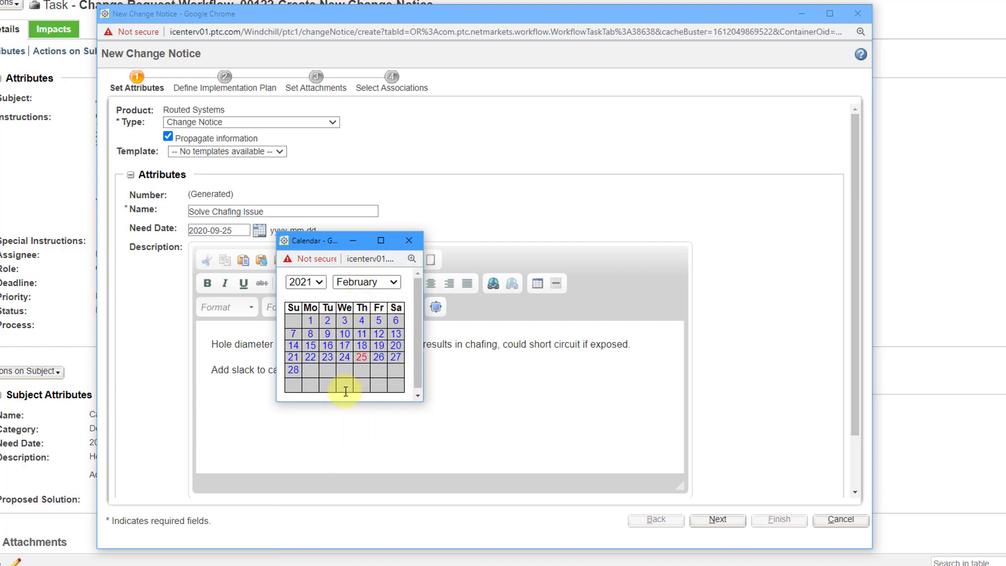
left_click(380, 334)
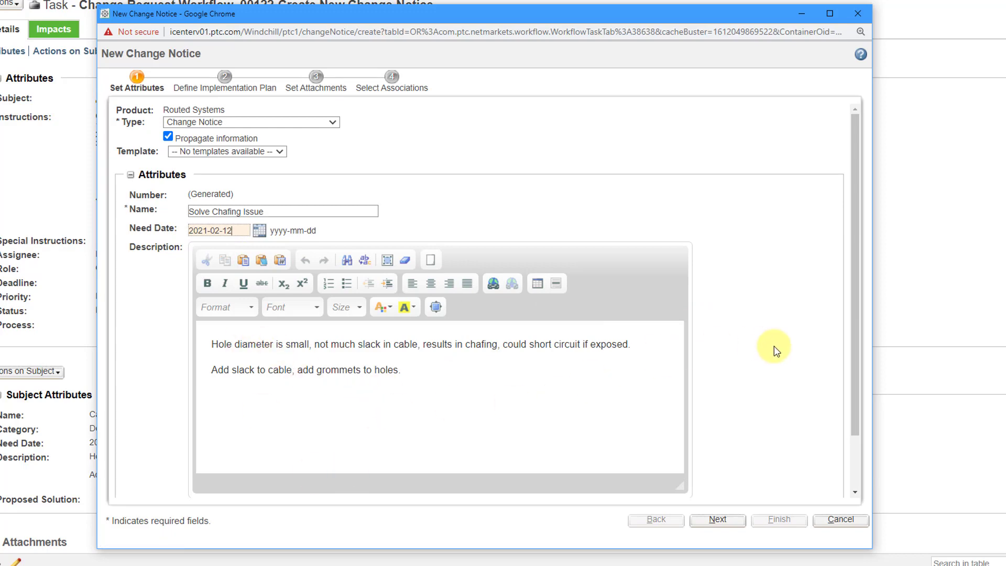
Keep the notice's complexity at Fast Track and start a Change Task named "Update Assembly" in its implementation plan
left_click_drag(853, 372, 854, 459)
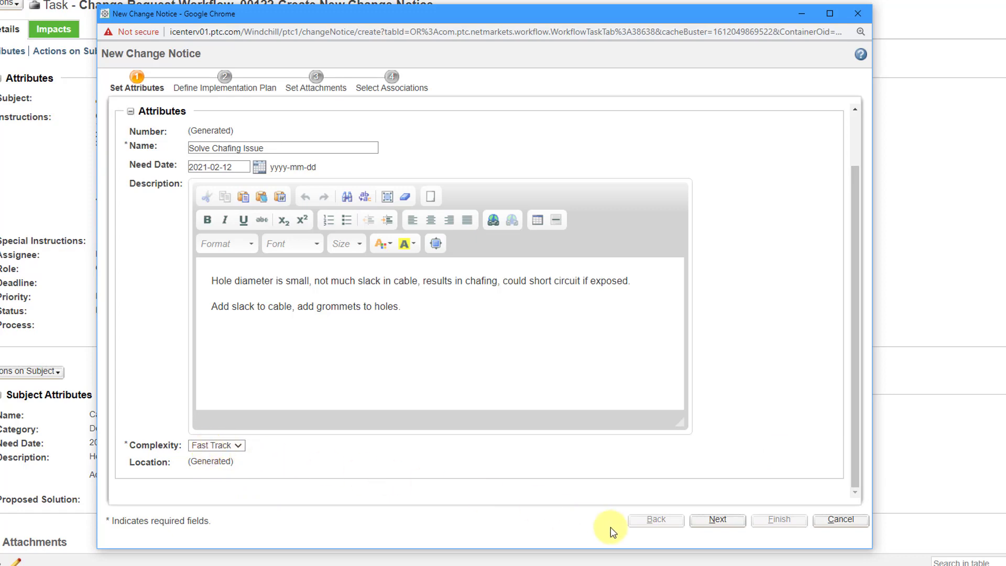
left_click(716, 521)
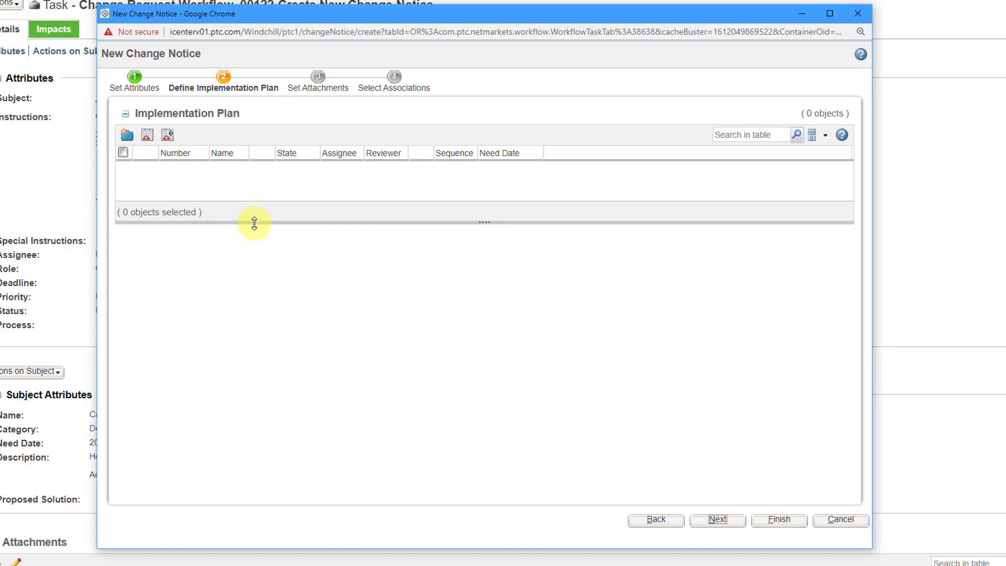
left_click(127, 137)
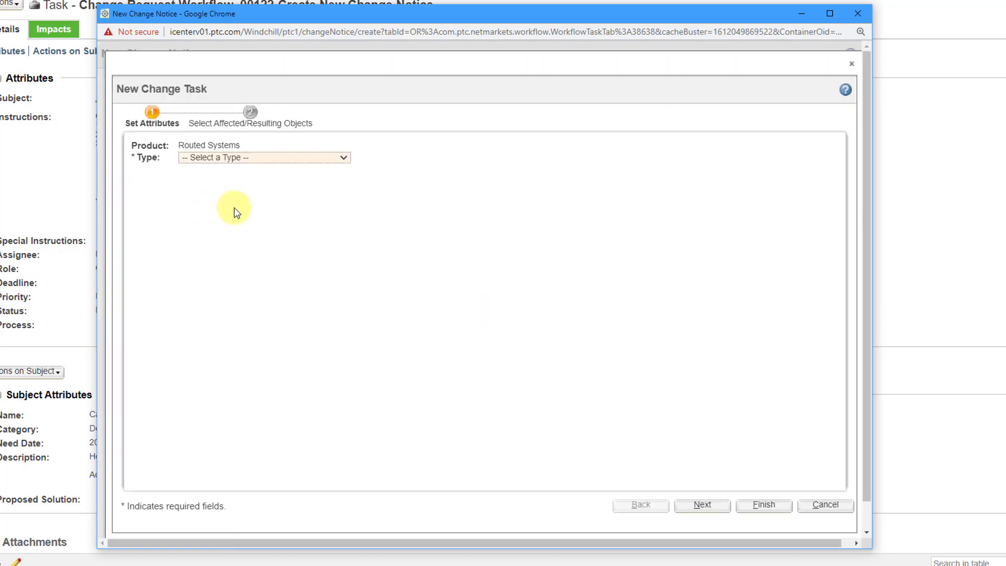
left_click(264, 158)
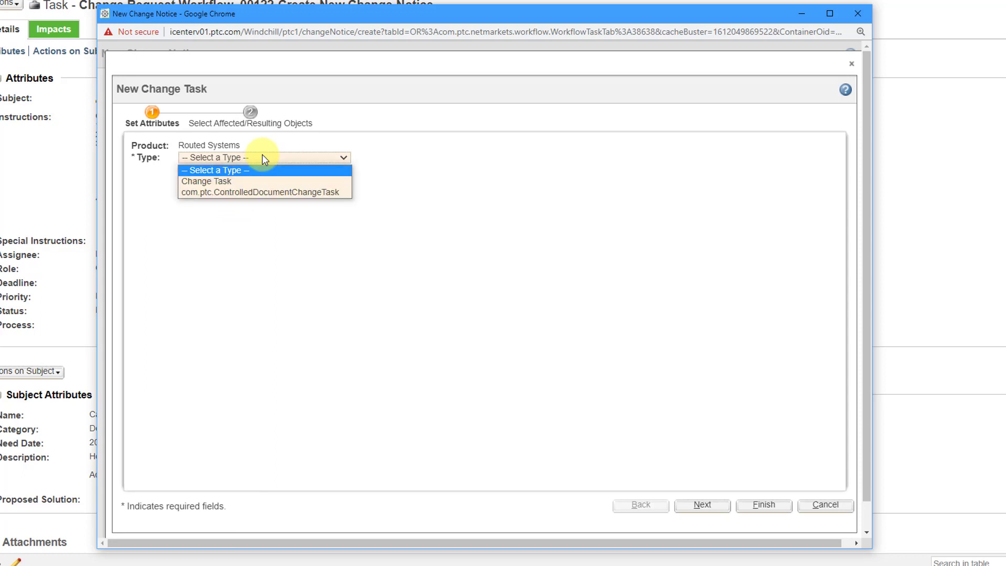
left_click(227, 183)
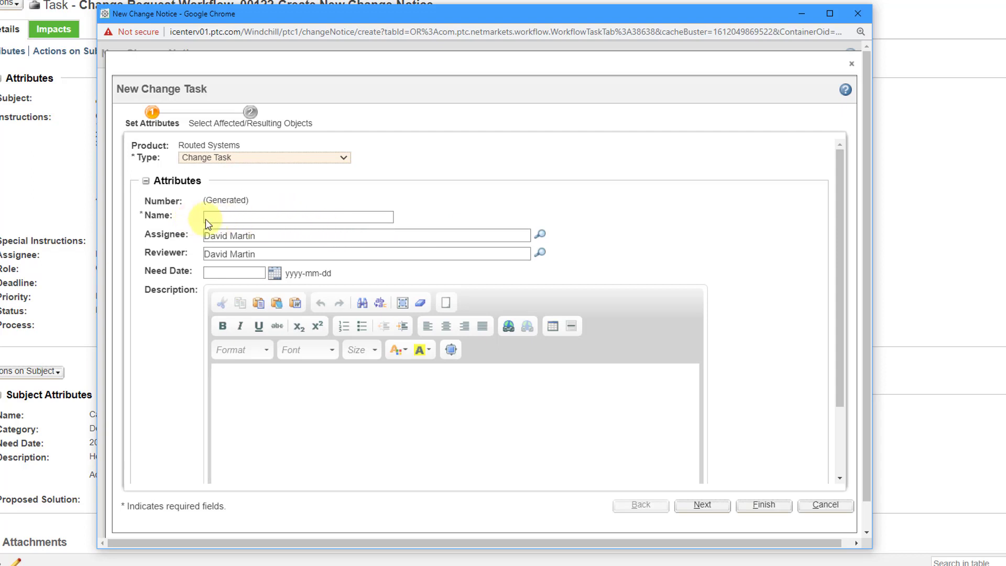
left_click(245, 217)
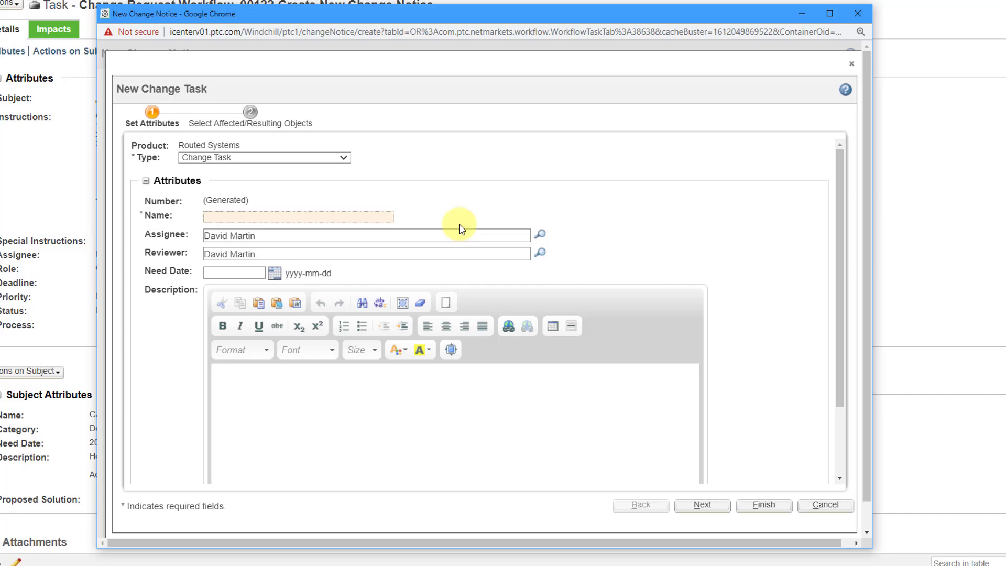
type("Update Assembly")
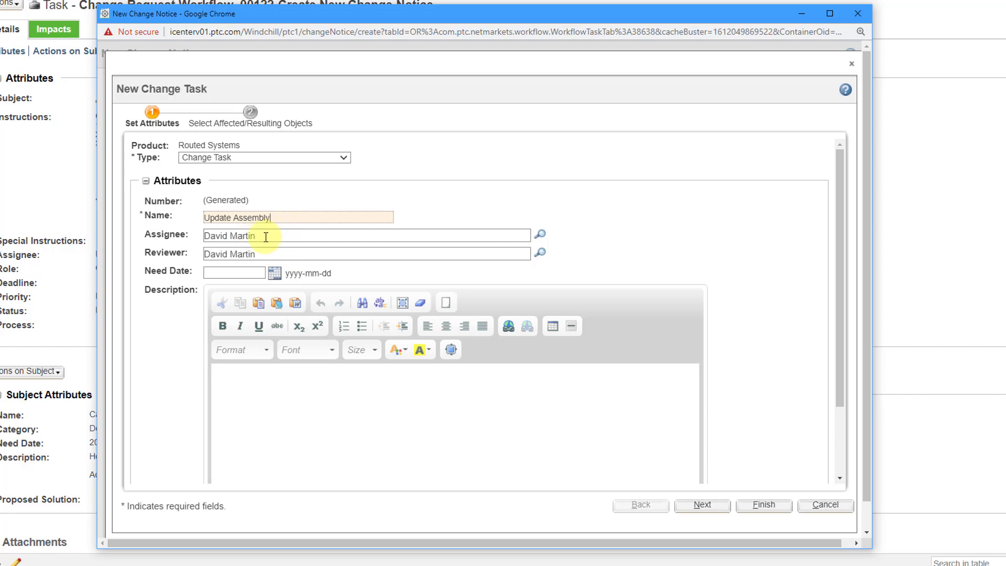
Set the change task's need date to 2021-02-05
left_click(275, 273)
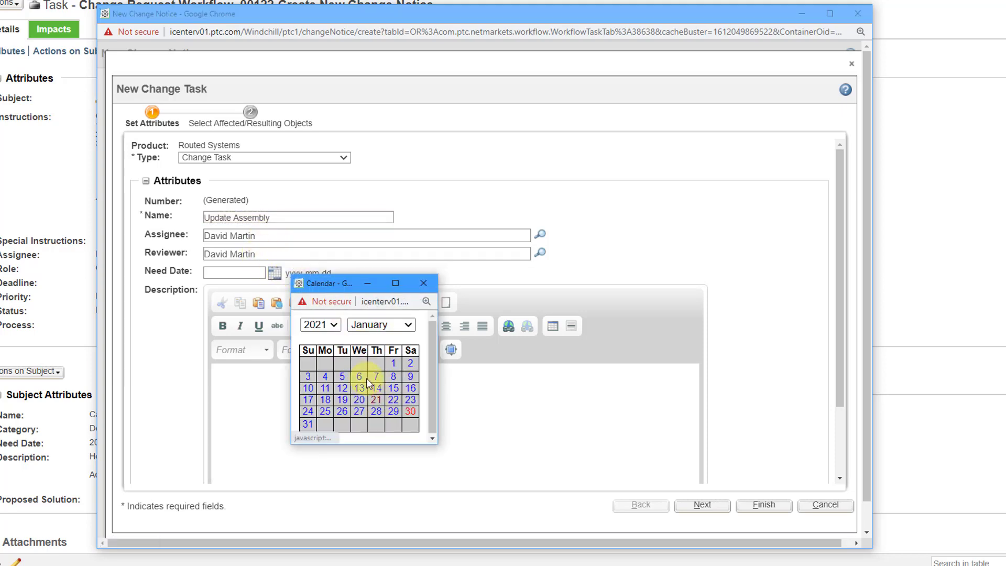
left_click(383, 329)
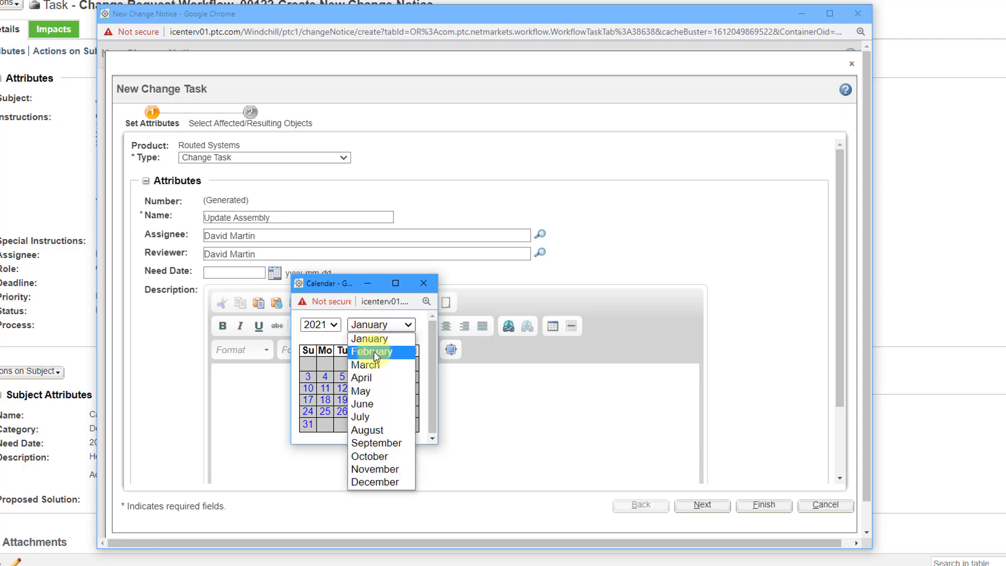
left_click(373, 346)
left_click(393, 364)
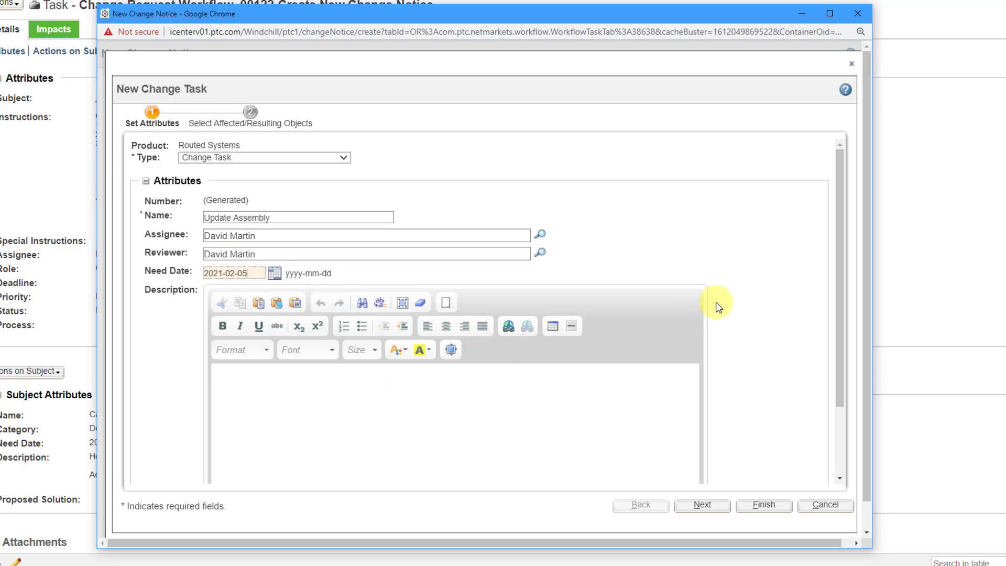
Leave the change task's description empty, proceed to its affected and resulting objects, and open the search for affected objects
mouse_move(842, 261)
left_mouse_down()
mouse_move(842, 322)
mouse_move(841, 280)
left_mouse_up()
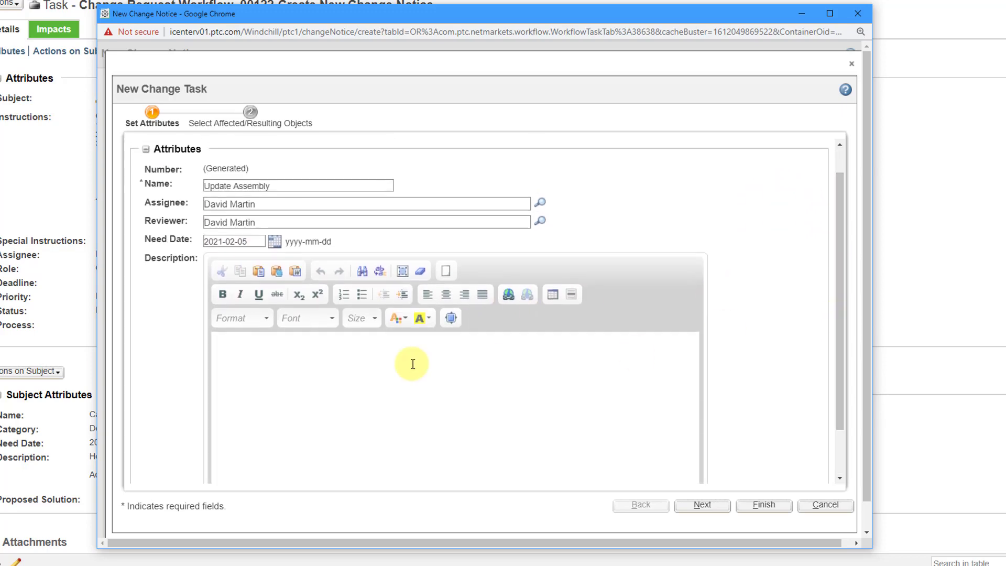
left_click(379, 354)
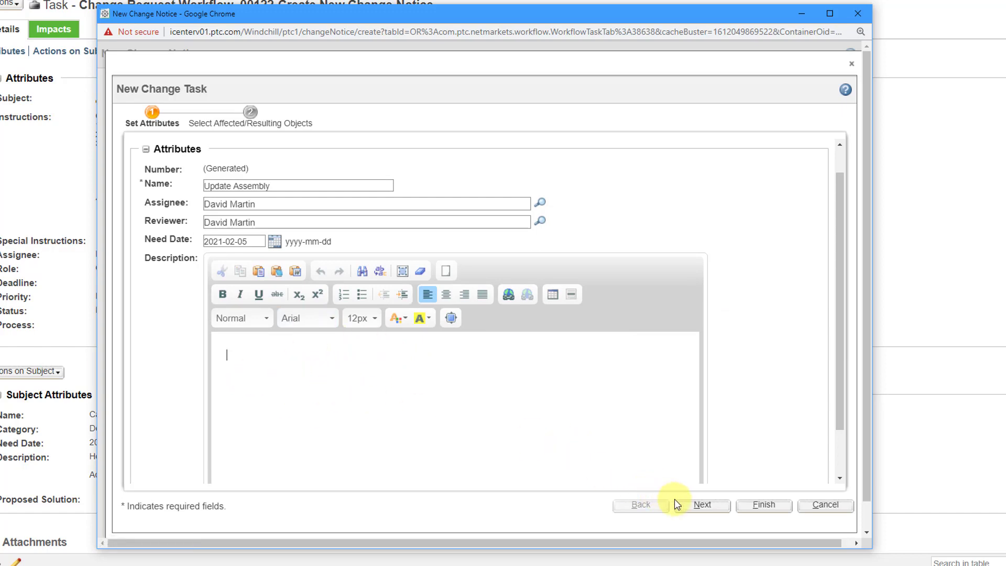
left_click(701, 506)
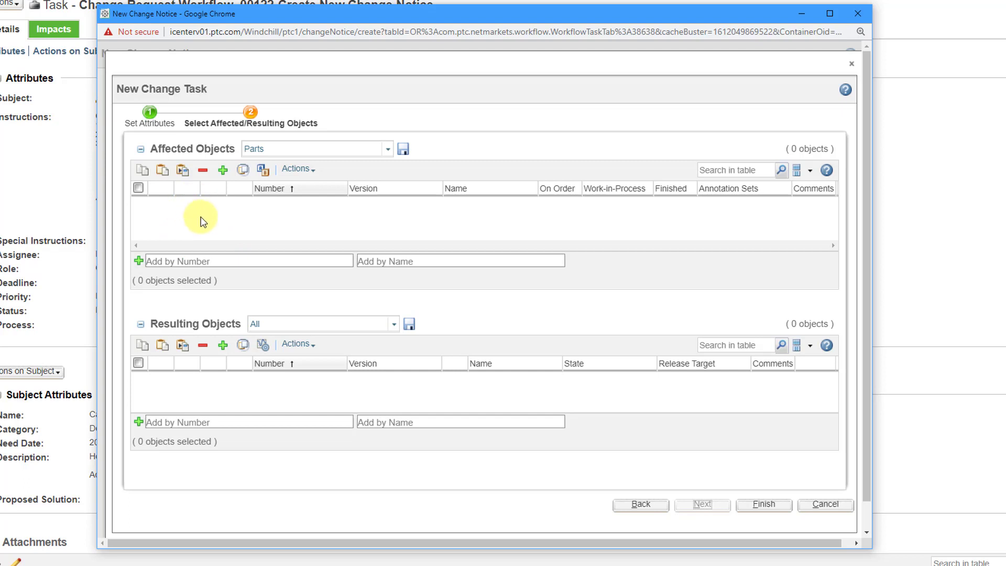
left_click(222, 170)
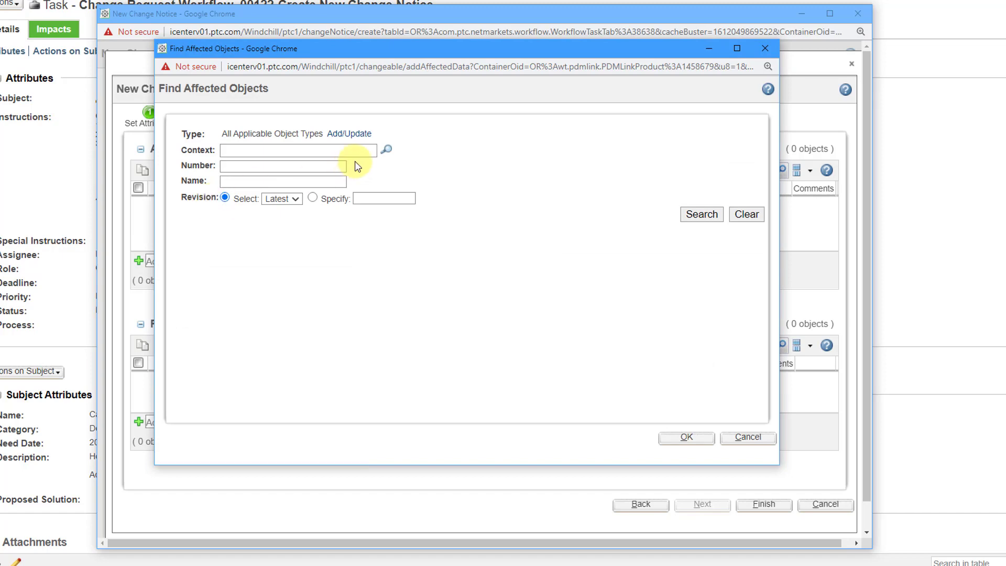
Restrict the affected-object search to the Routed Systems context, looked up with the context name R*
left_click(386, 151)
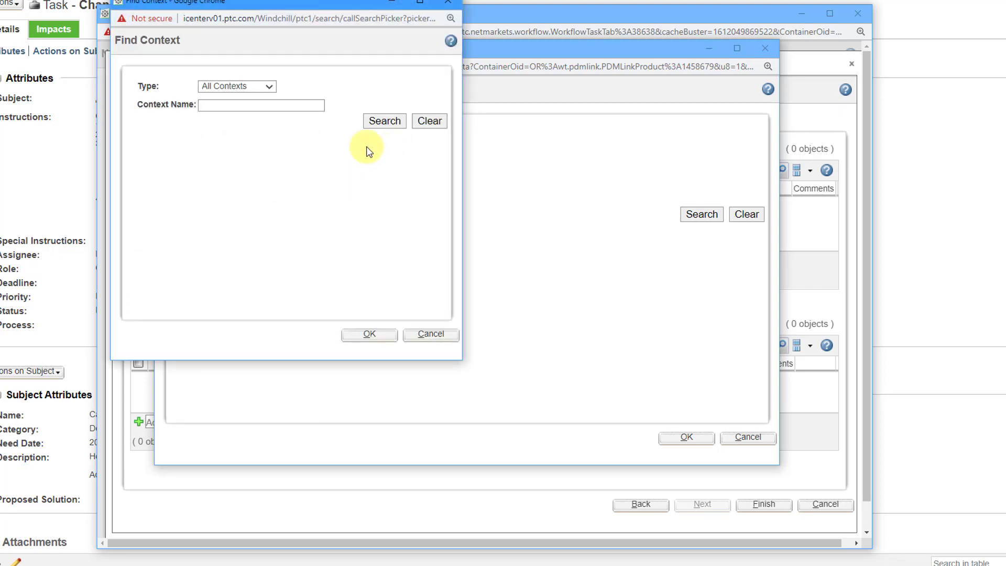
left_click(306, 105)
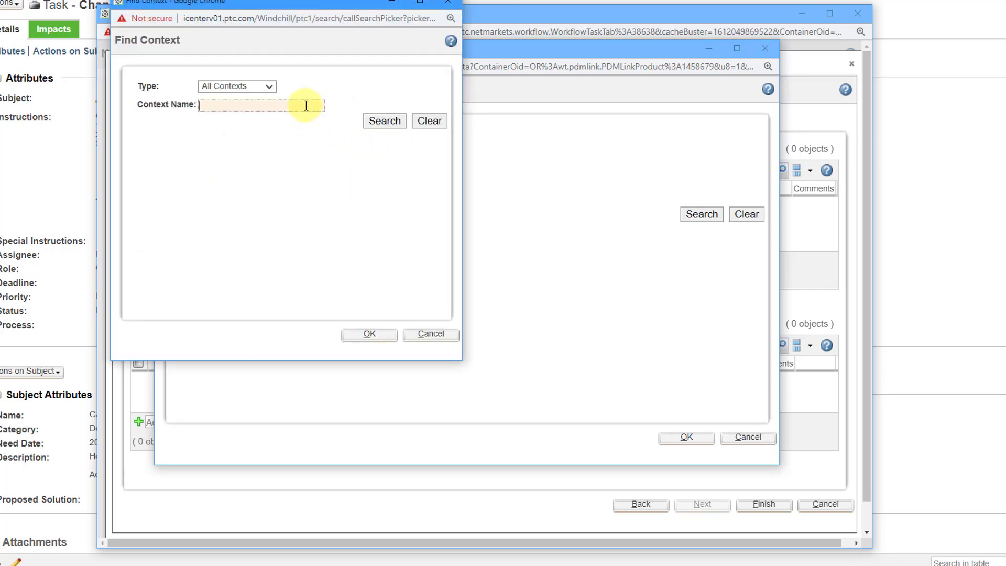
type("R*")
key("Return")
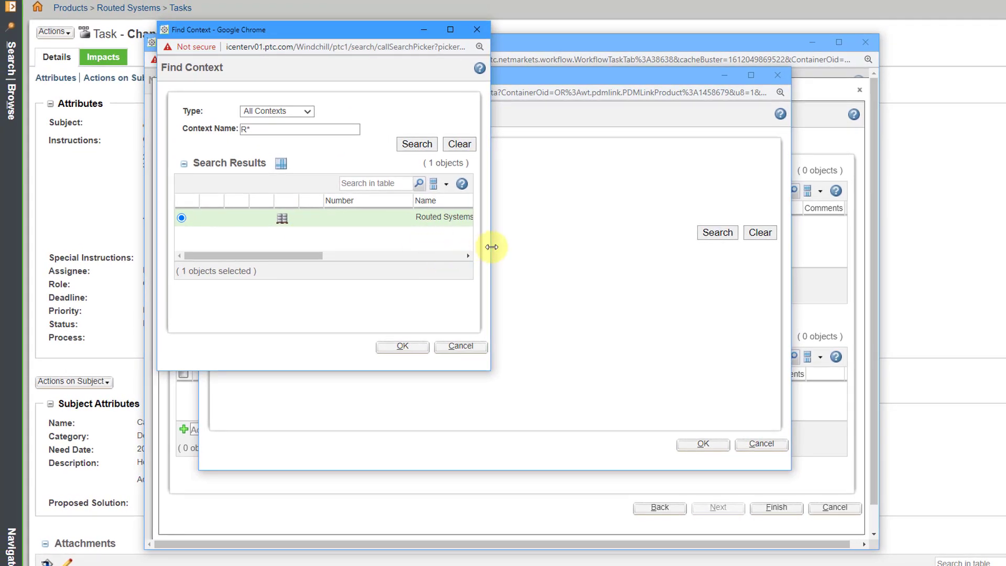
left_click_drag(491, 247, 632, 247)
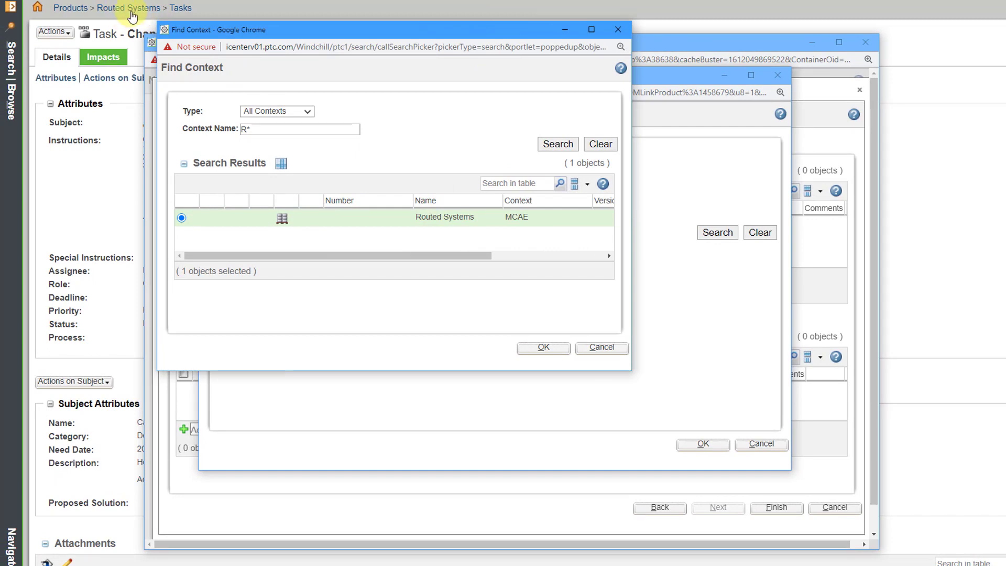
left_click(540, 349)
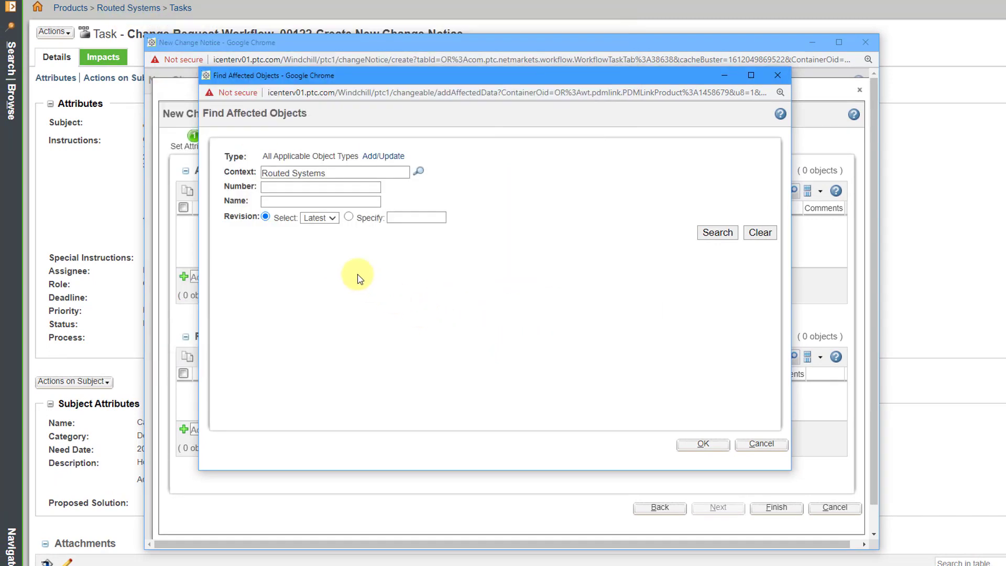
left_click(273, 187)
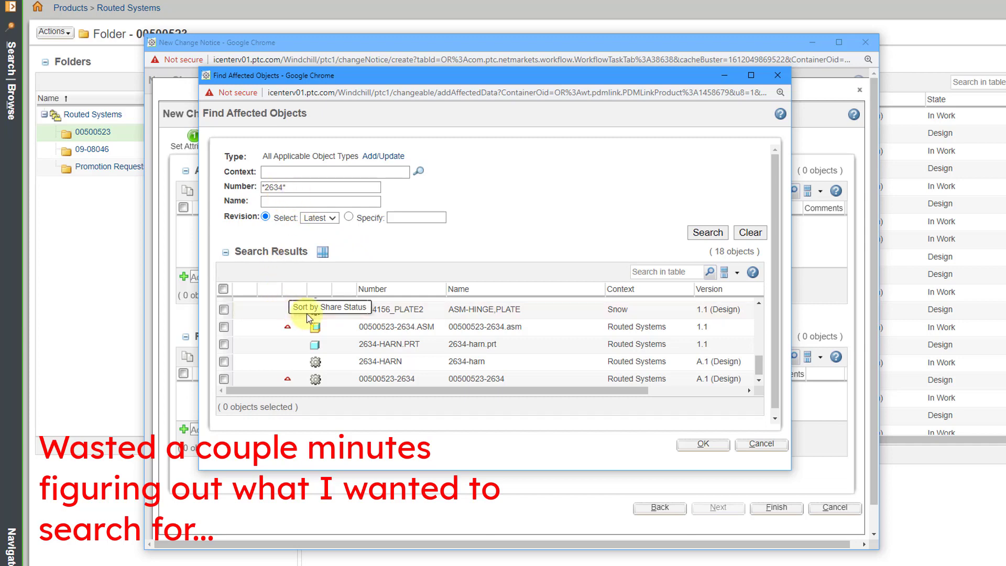
mouse_move(287, 328)
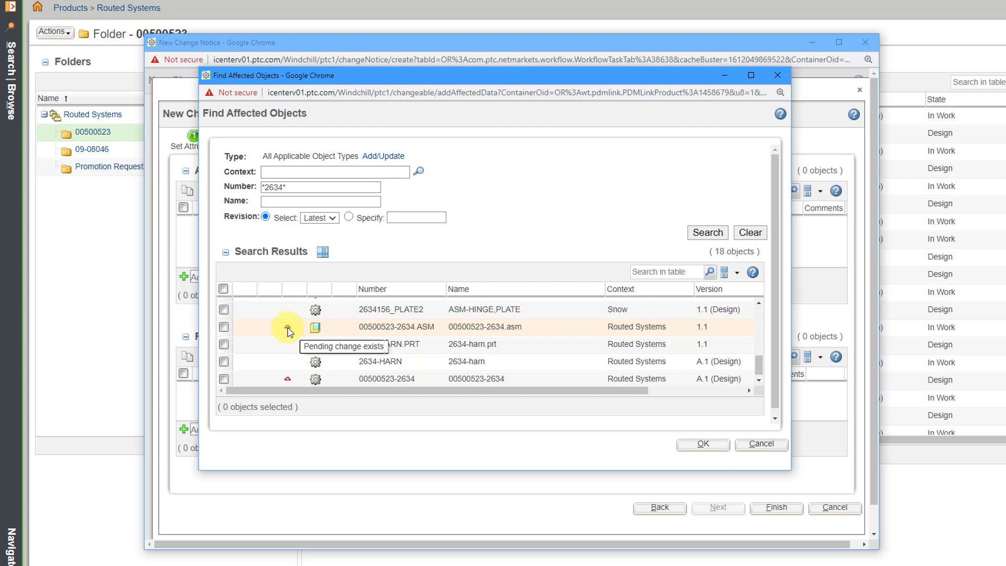
left_click(224, 327)
left_click(224, 379)
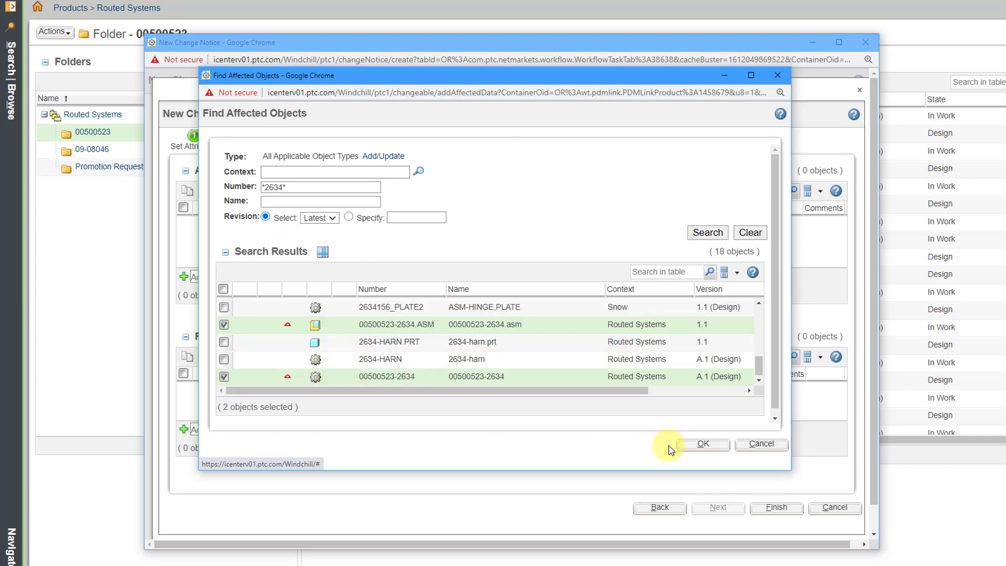
left_click(704, 445)
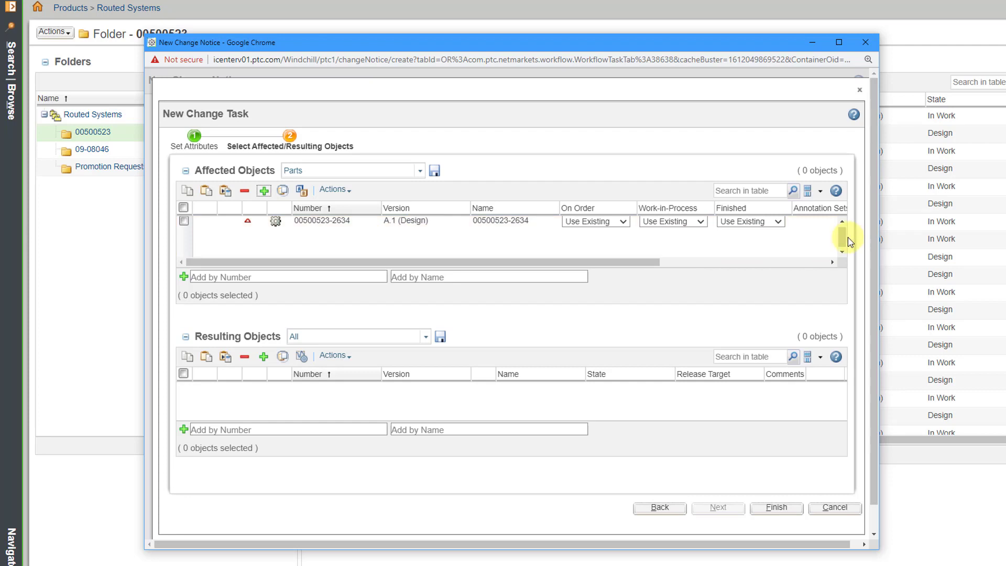
left_click(421, 171)
left_click(386, 197)
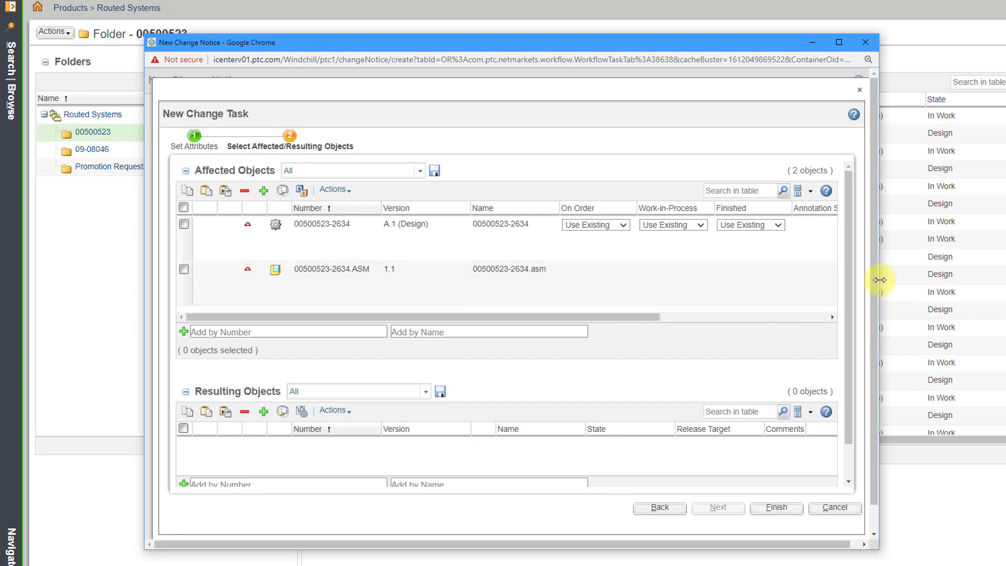
left_click_drag(879, 278, 993, 287)
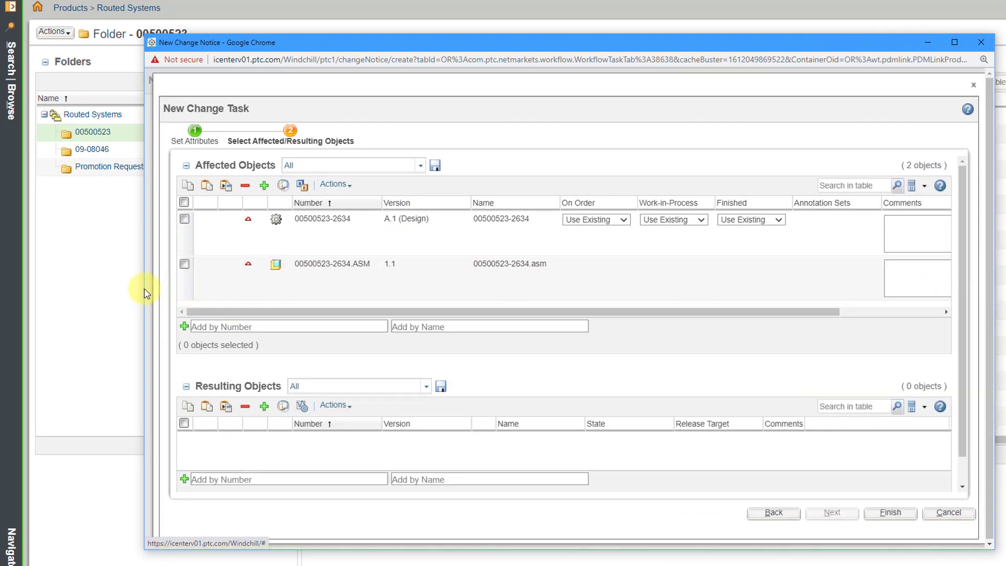
left_click_drag(146, 294, 47, 289)
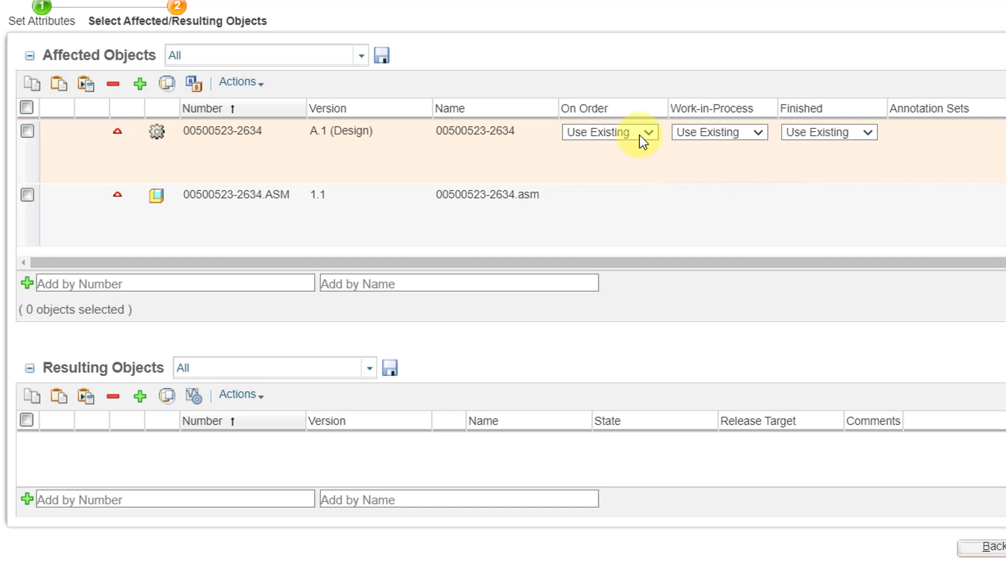
left_click(639, 134)
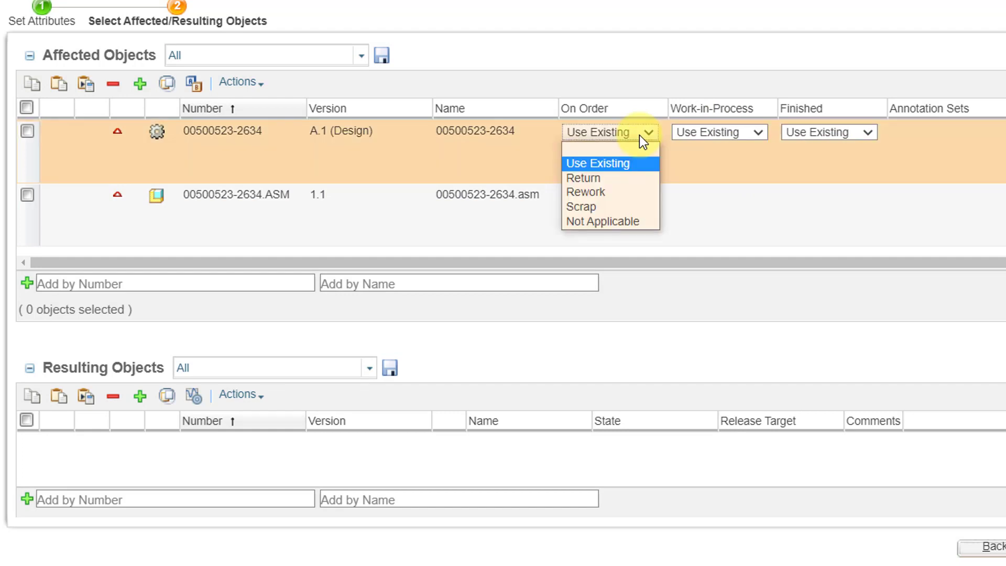
left_click(615, 178)
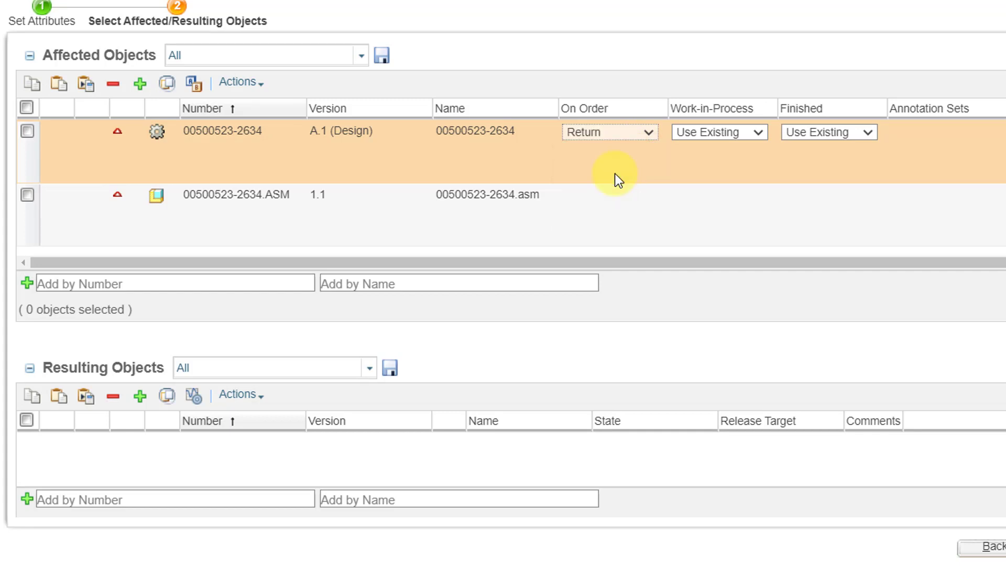
left_click(722, 132)
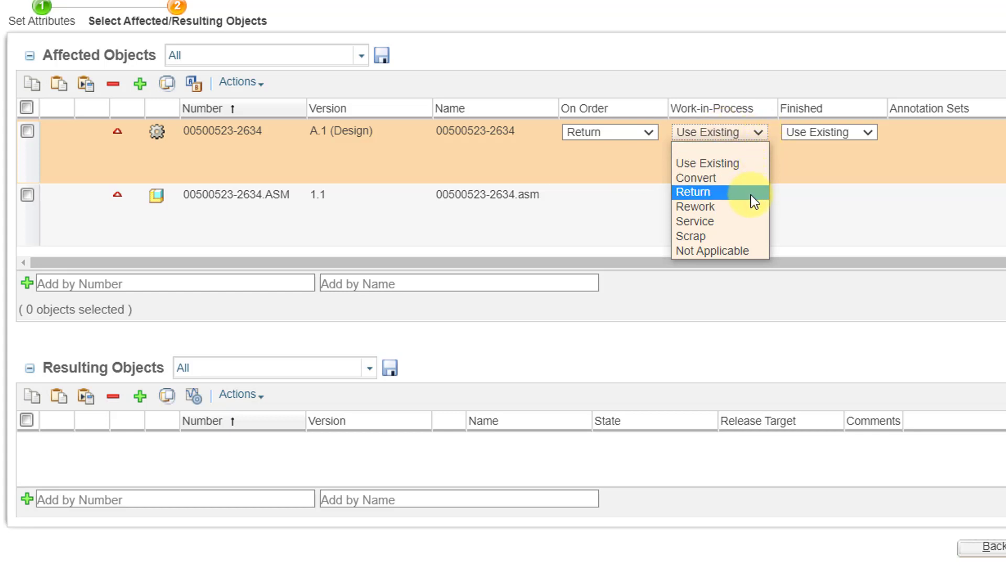
left_click(722, 207)
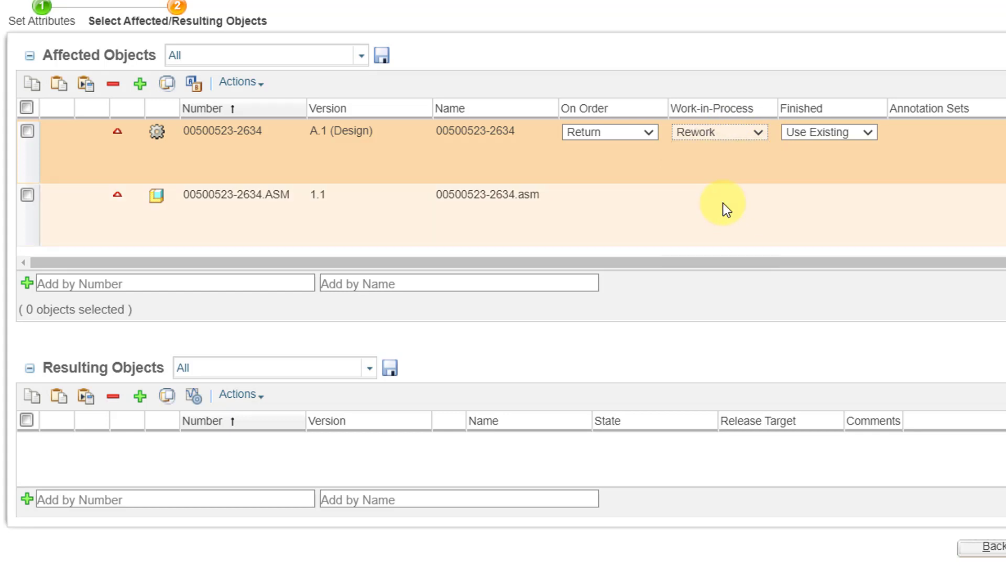
left_click(821, 133)
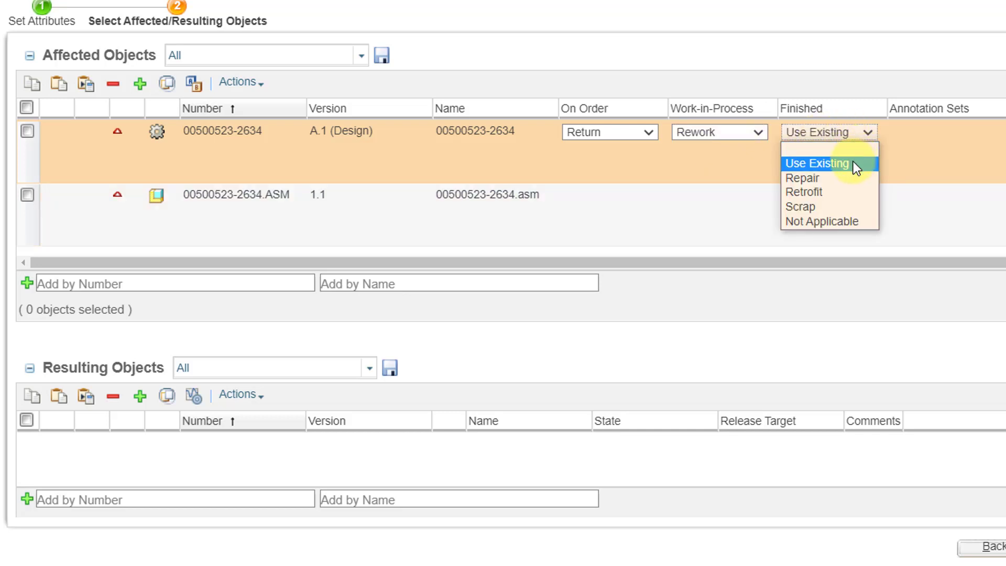
left_click(831, 192)
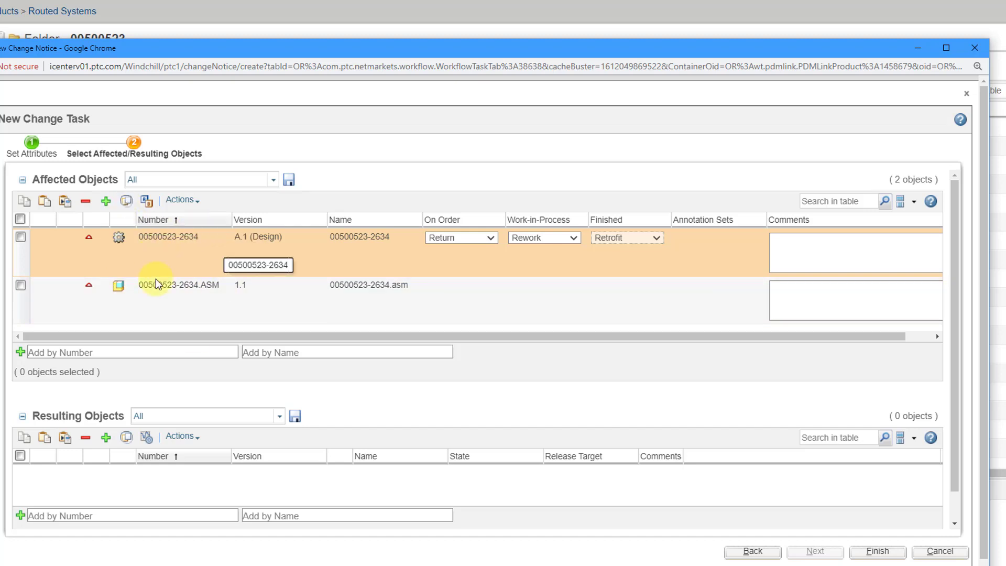
left_click(20, 219)
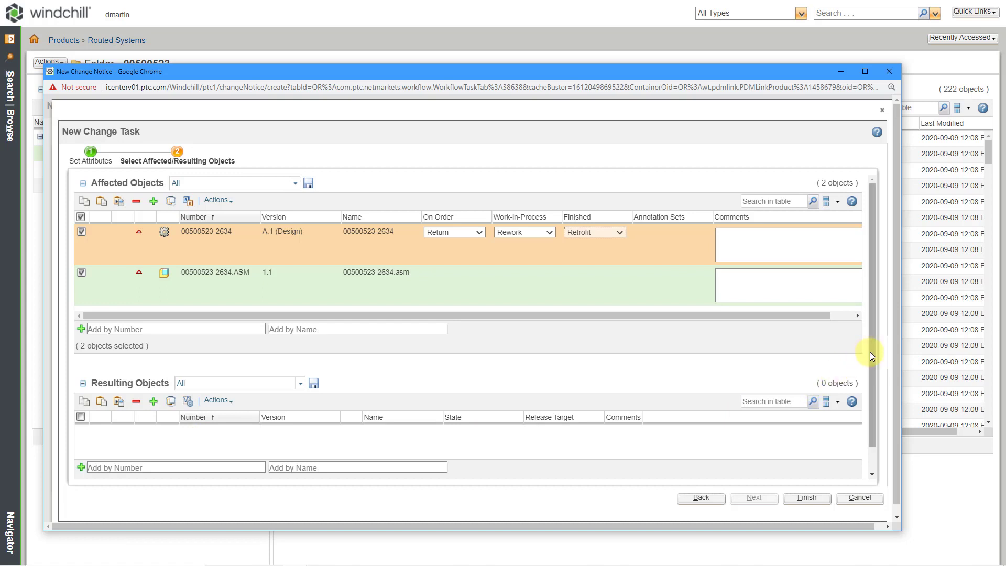
scroll(870, 354, "down", 1)
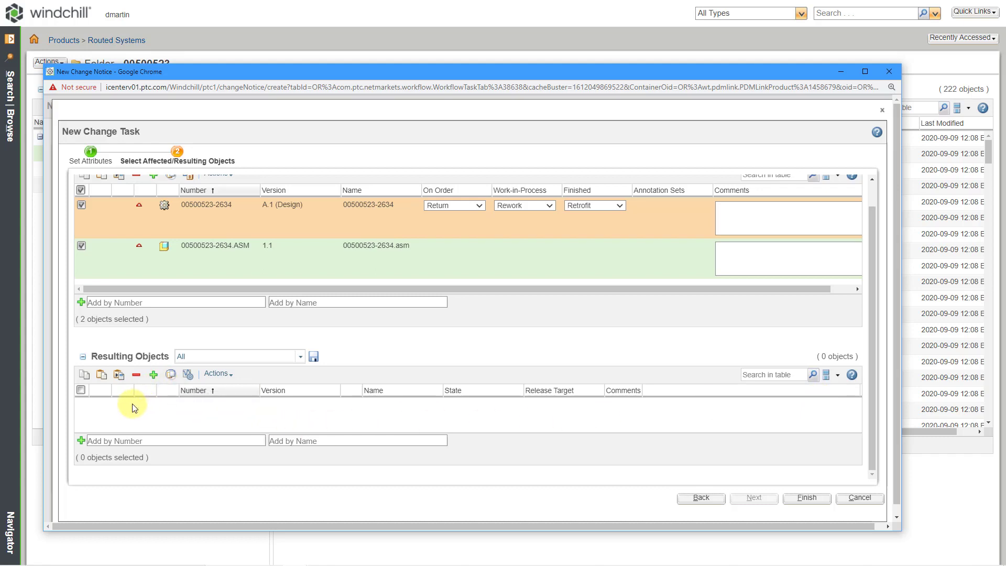
left_click(154, 375)
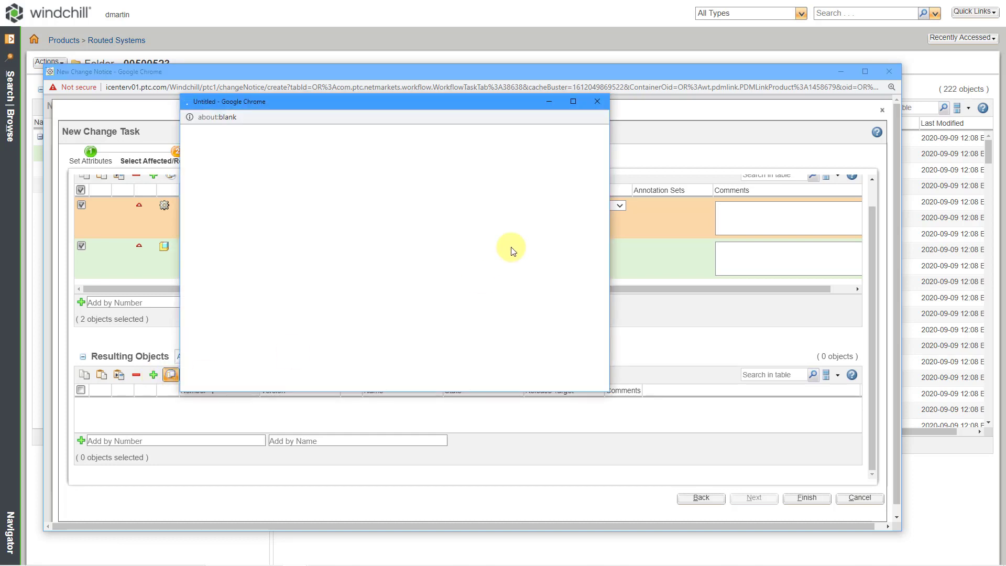
left_click_drag(395, 103, 570, 131)
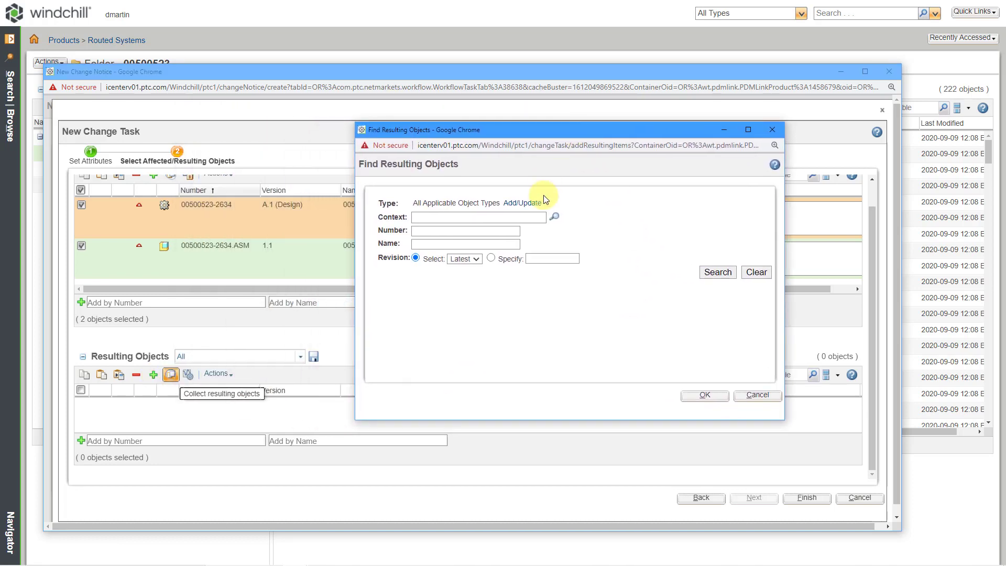
left_click(474, 231)
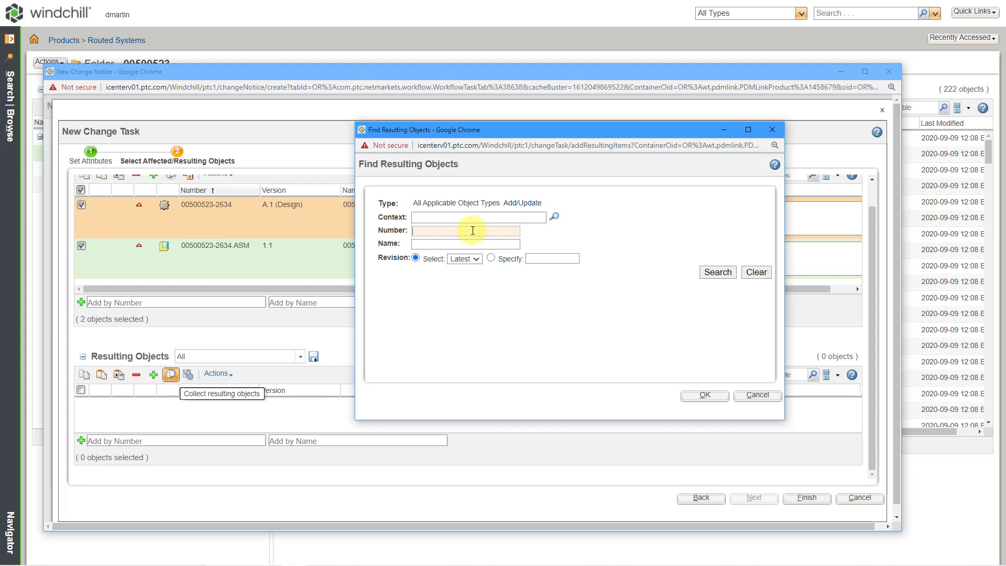
type("-523-2634")
key("Return")
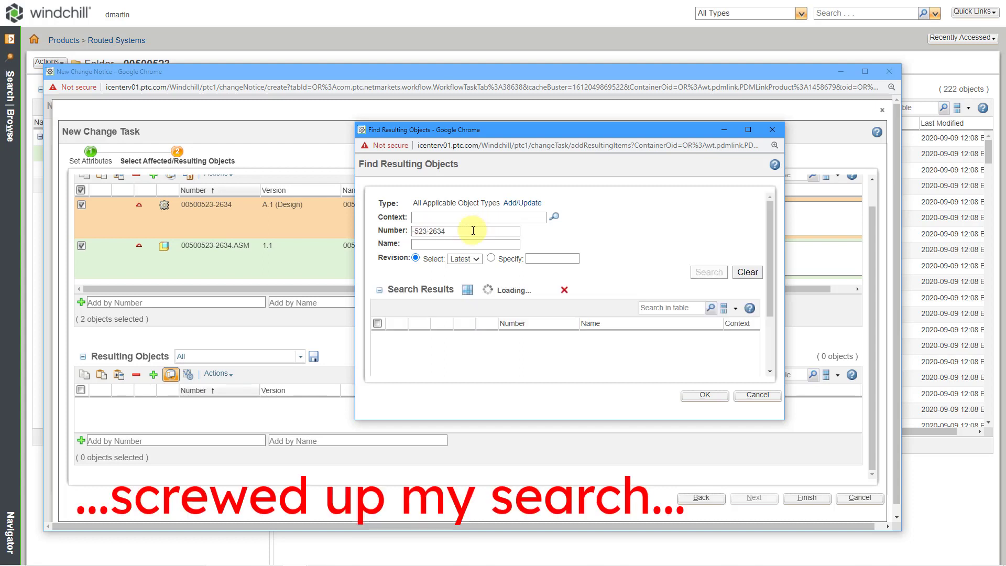
key("Home")
key("Delete")
type("*")
key("Return")
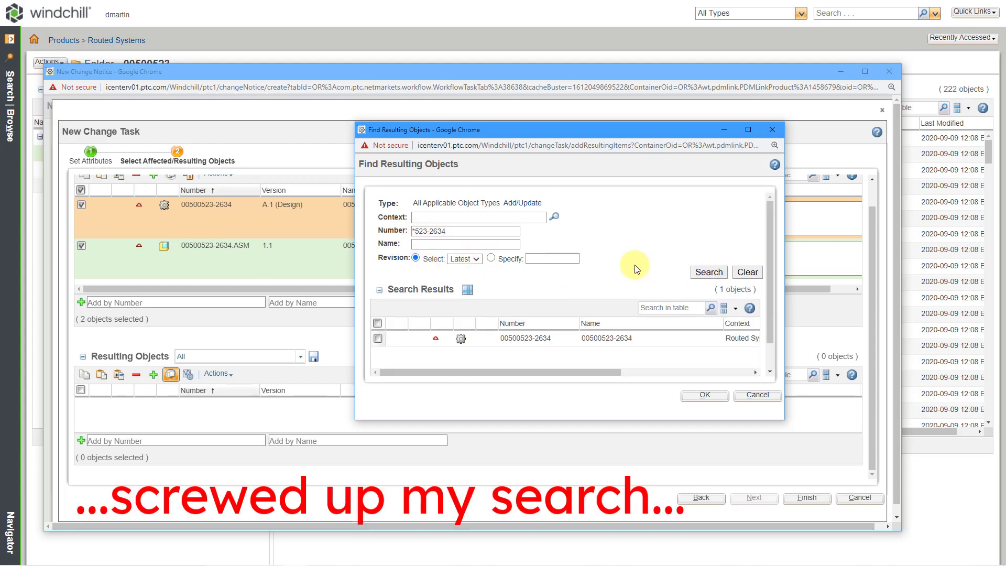
left_click(378, 339)
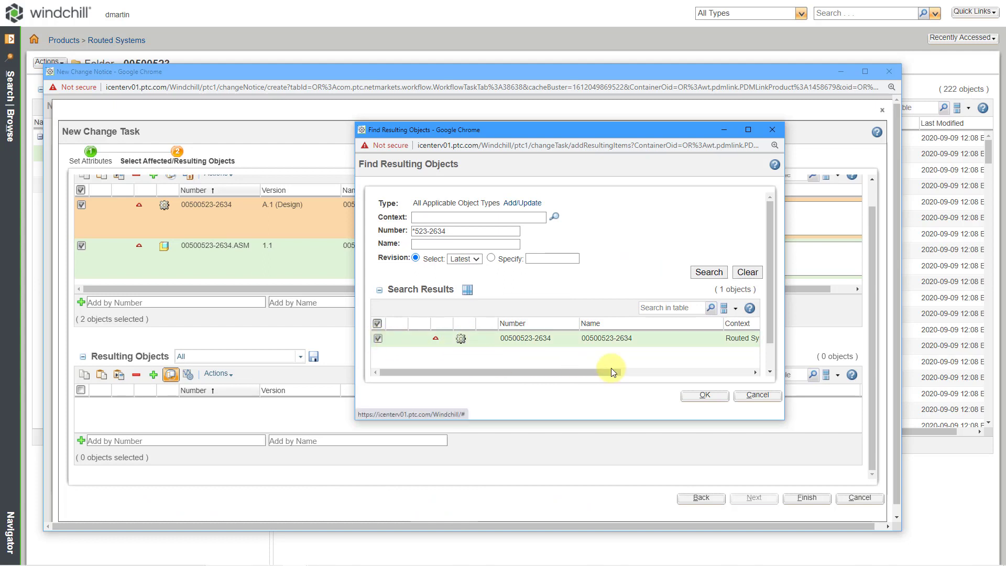
left_click(717, 395)
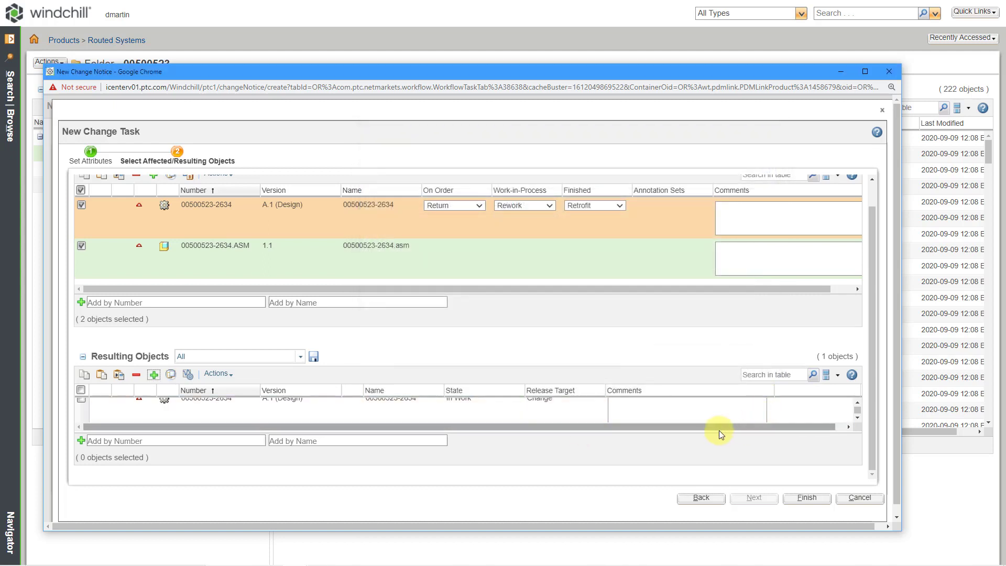
Enlarge the change task window and lengthen the Resulting Objects table to show the part's full row
left_click_drag(642, 71, 658, 13)
left_click_drag(602, 481, 603, 533)
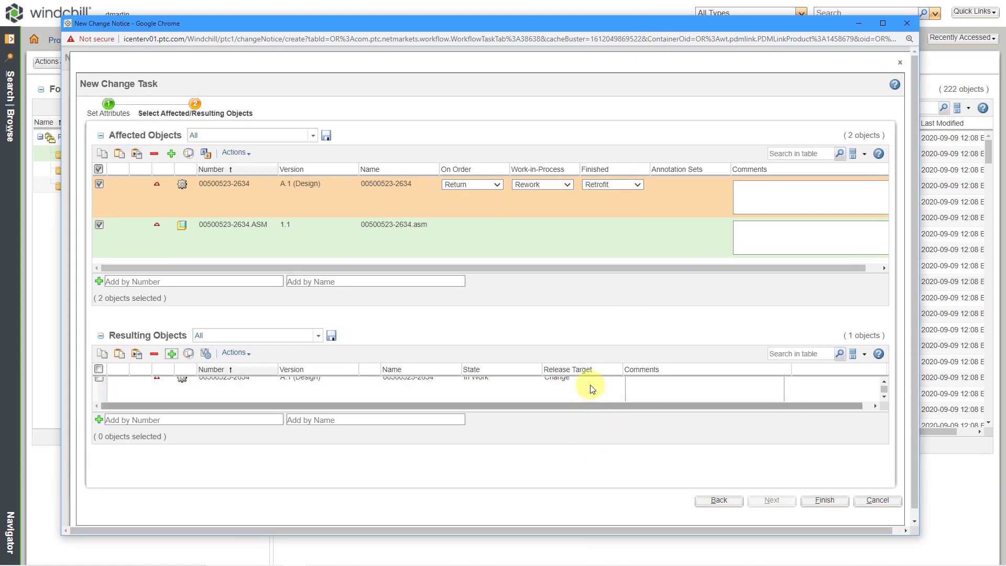
left_click_drag(583, 445, 582, 475)
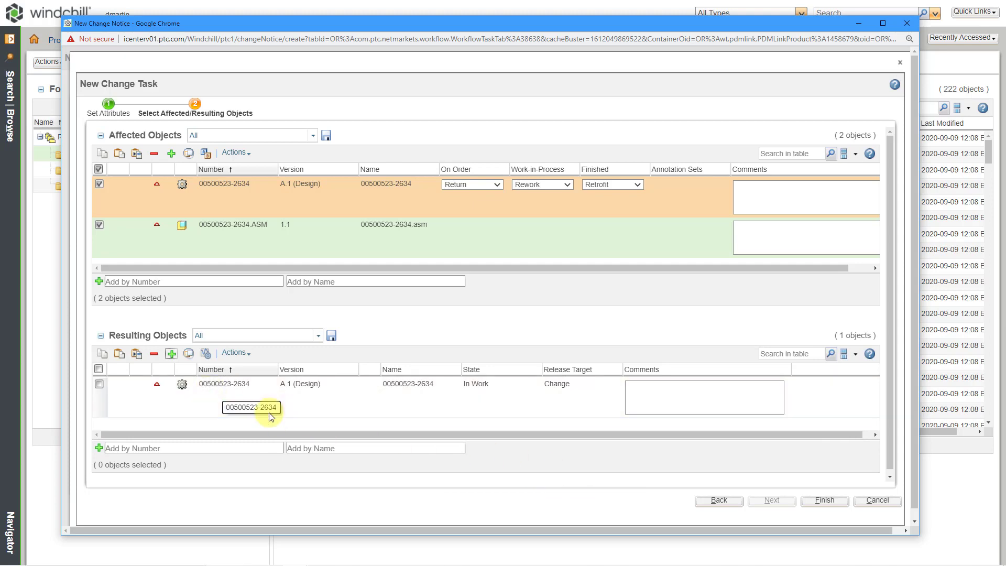
left_click(99, 384)
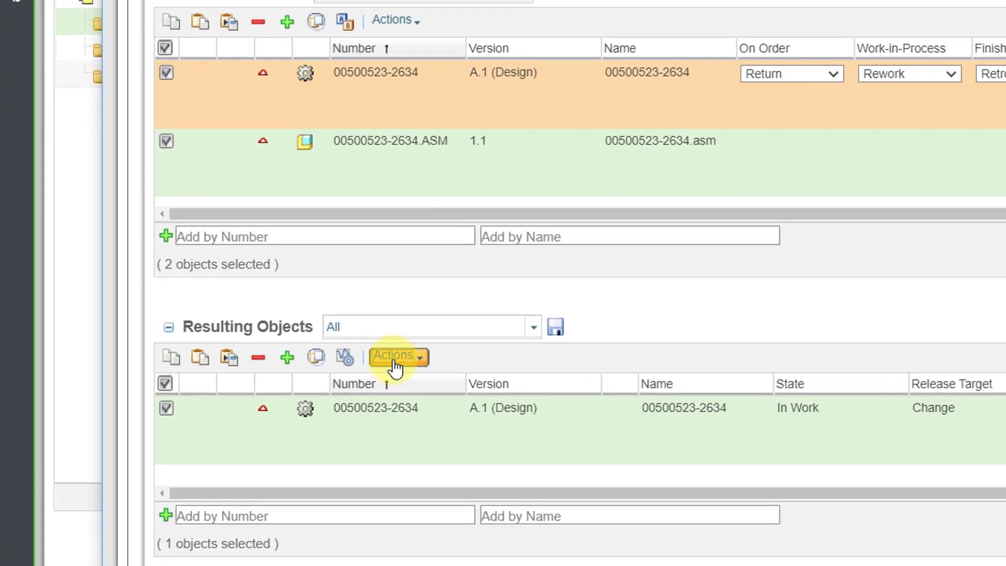
left_click(394, 356)
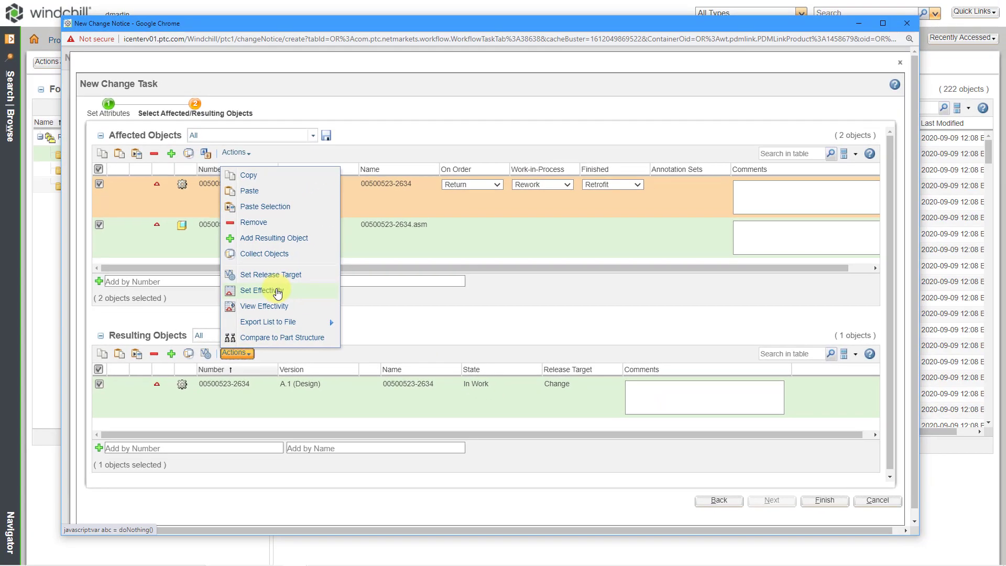
left_click(471, 250)
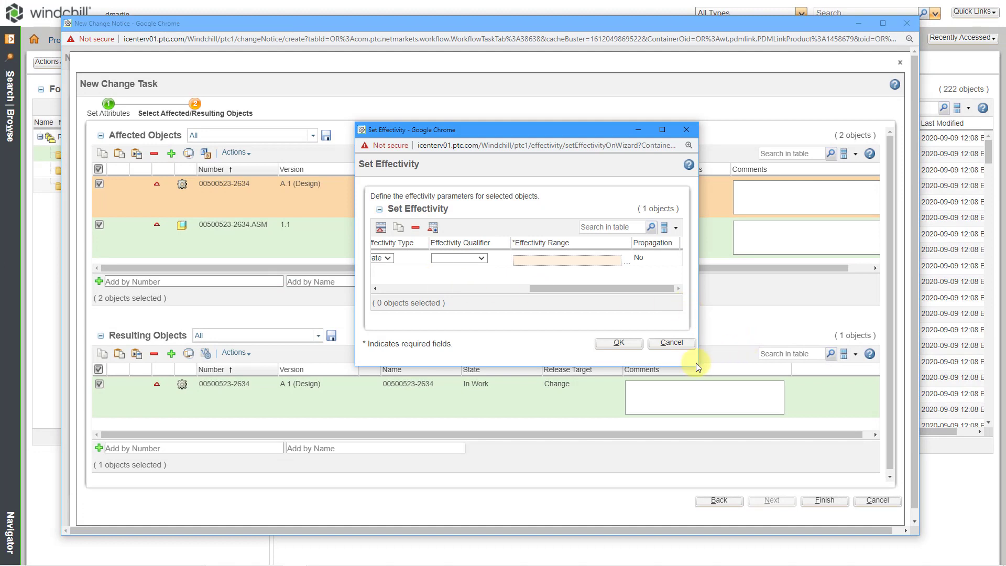
left_click_drag(698, 362, 887, 350)
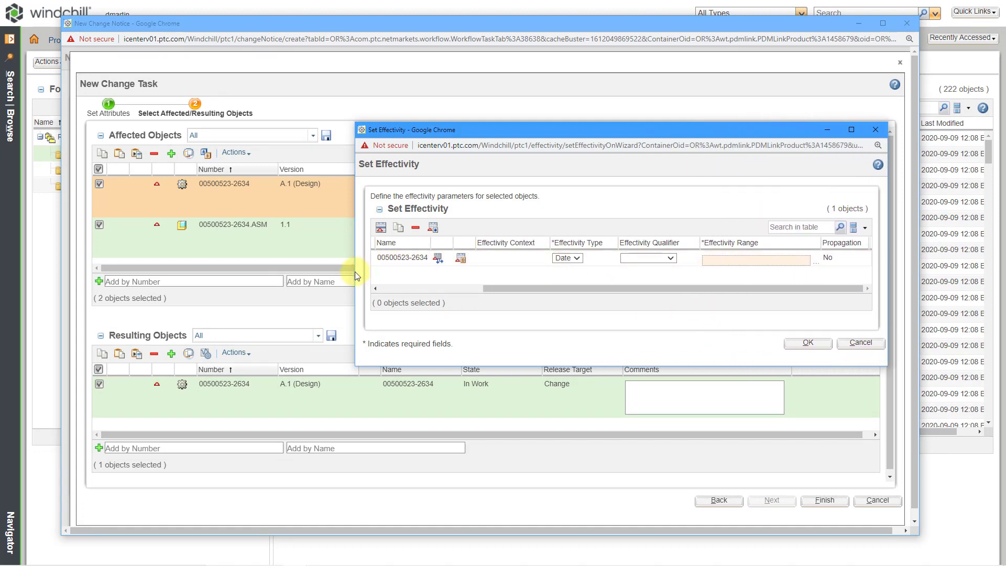
left_click_drag(354, 272, 175, 283)
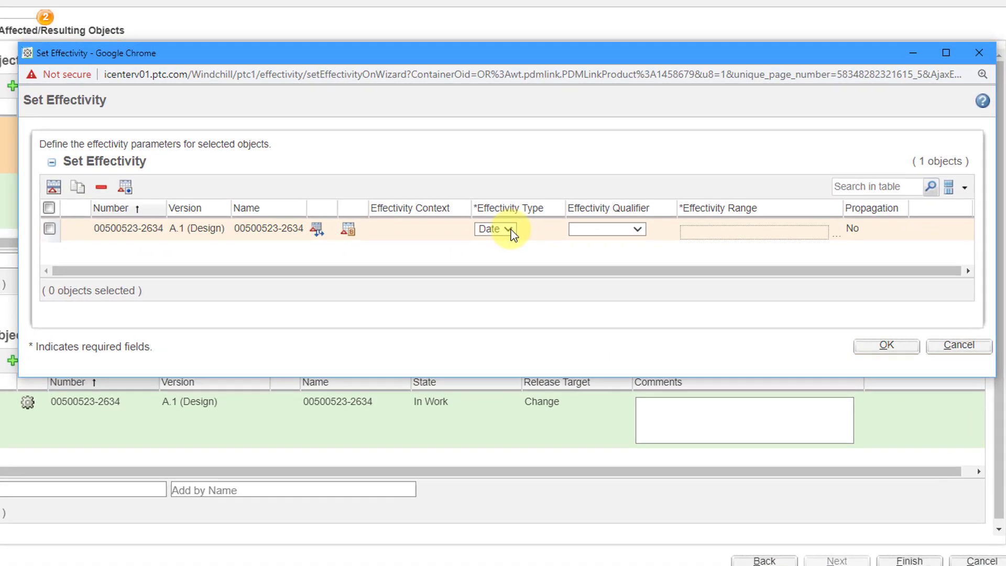
left_click(532, 258)
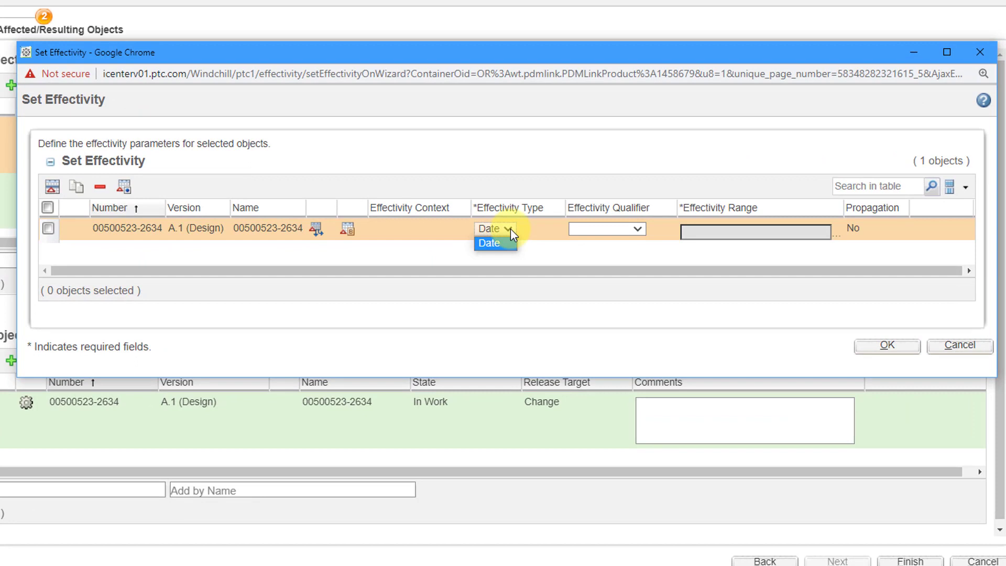
left_click(511, 230)
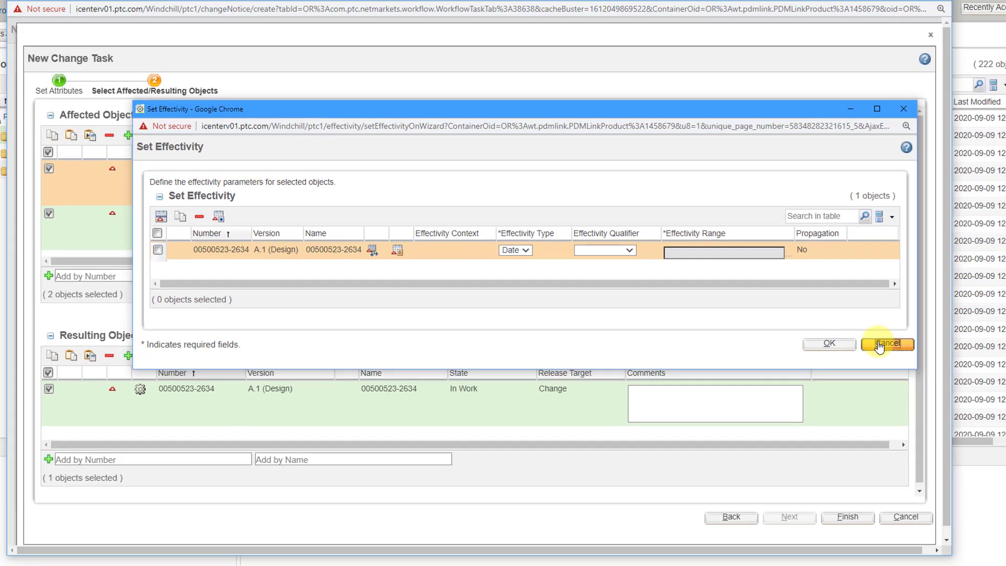
left_click(950, 348)
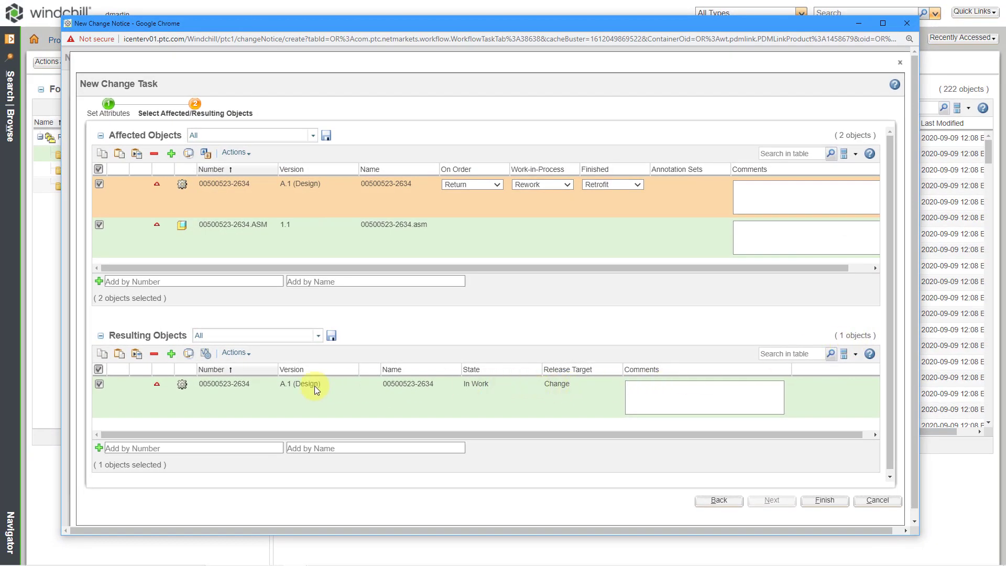
left_click(233, 354)
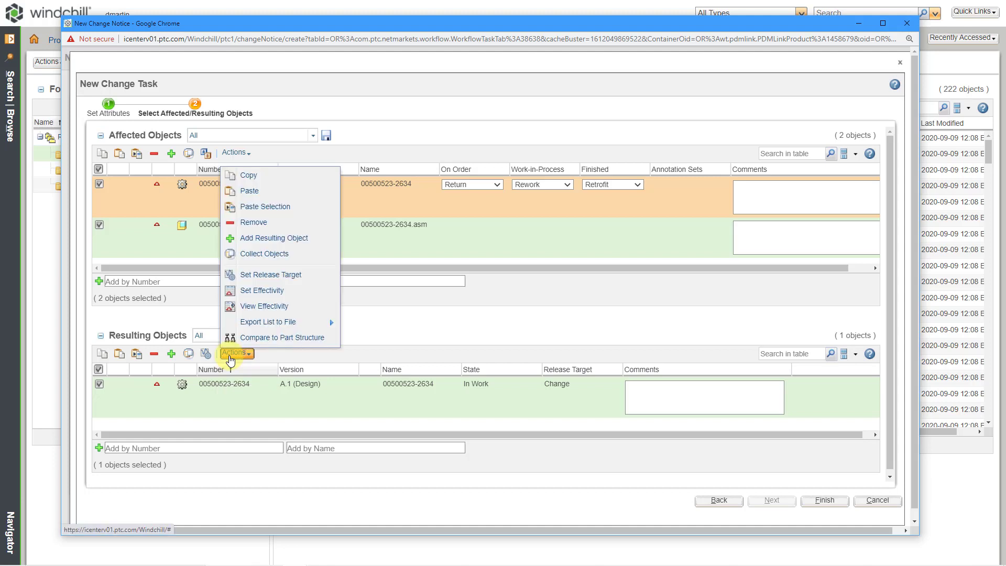
left_click(266, 275)
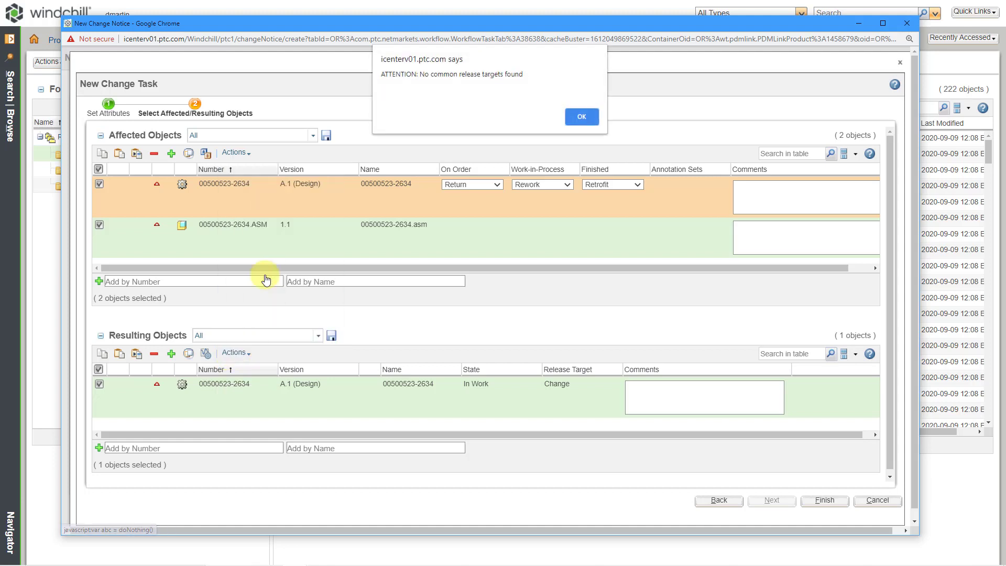
left_click(581, 115)
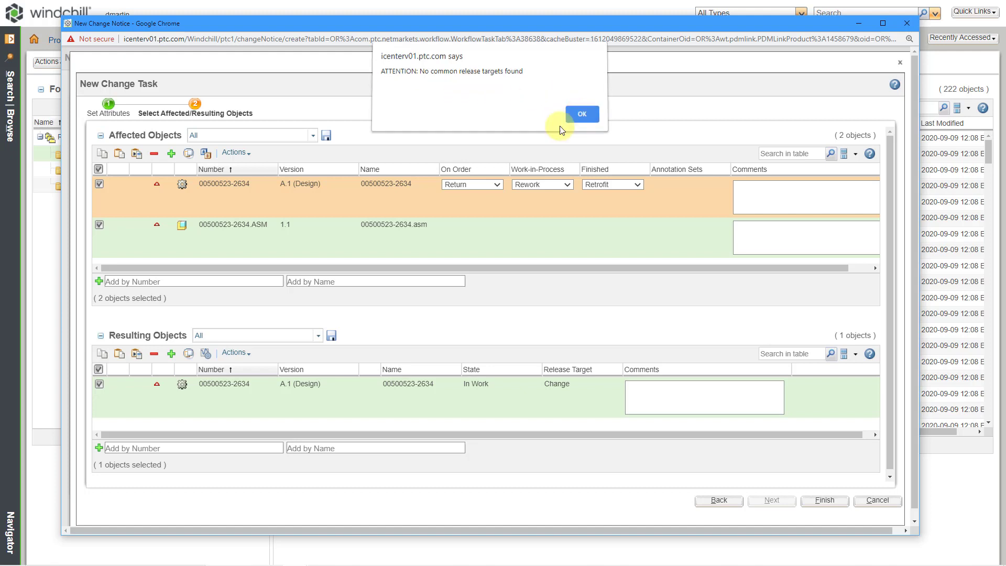
left_click(579, 116)
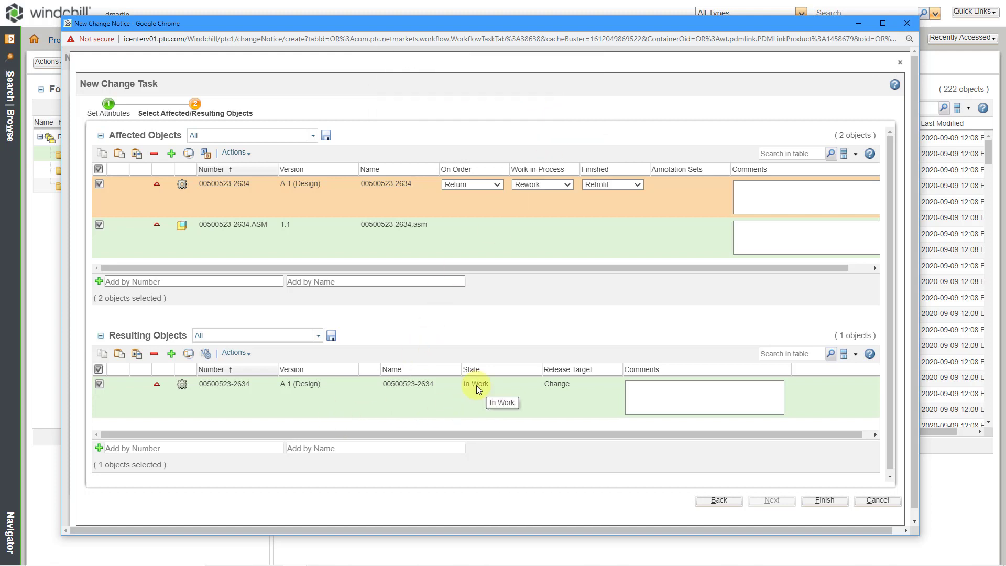
left_click(235, 353)
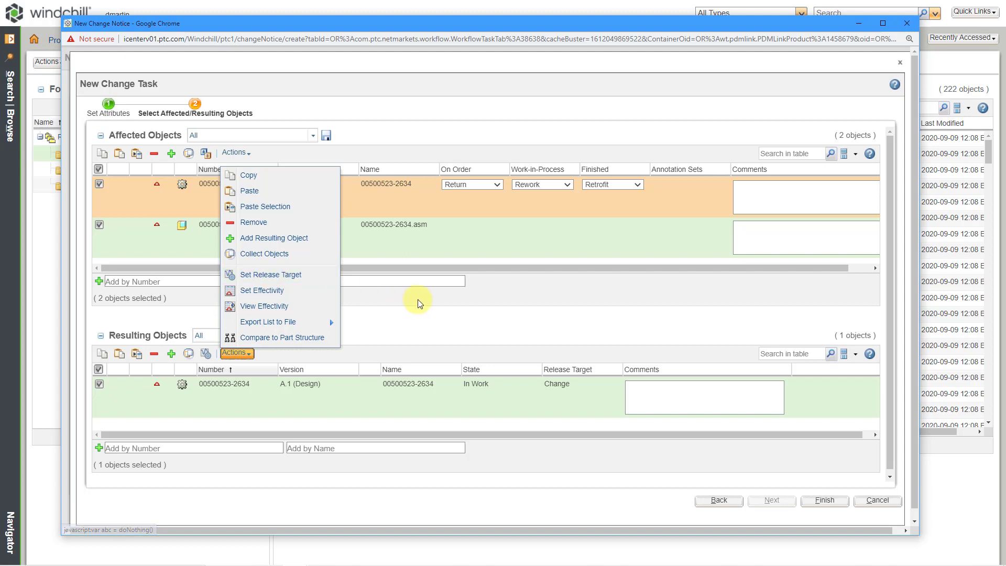
left_click(413, 313)
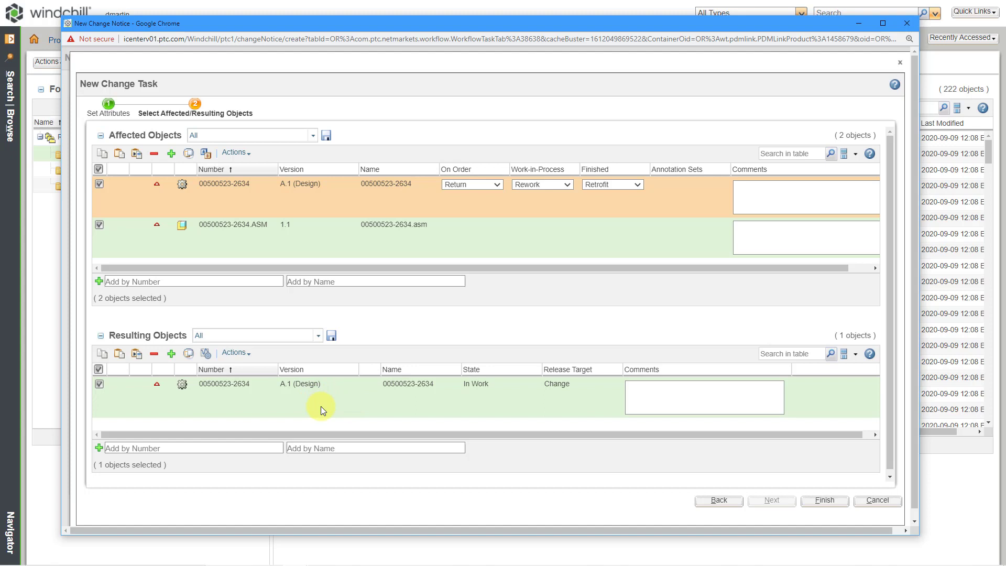
left_click(155, 355)
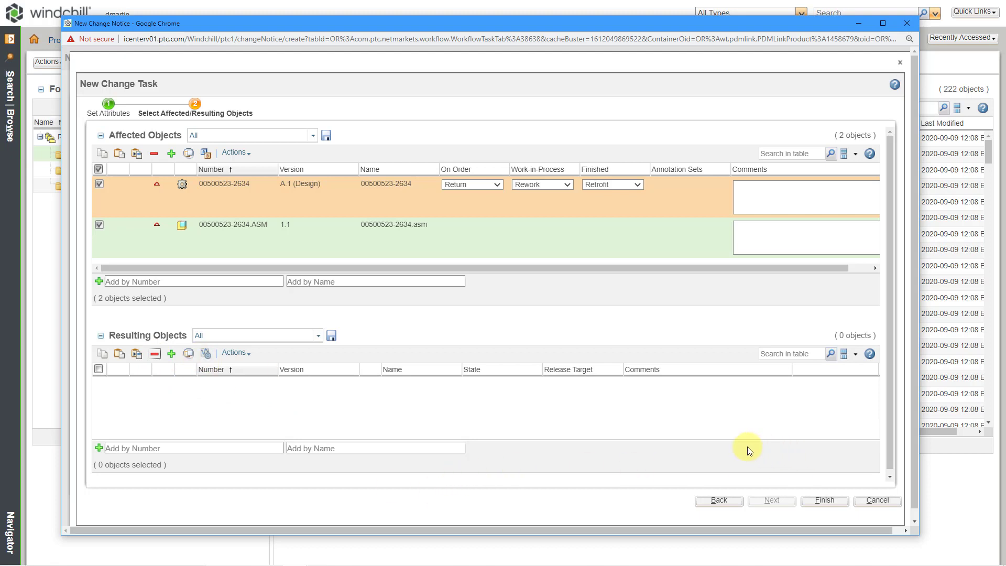
left_click(825, 501)
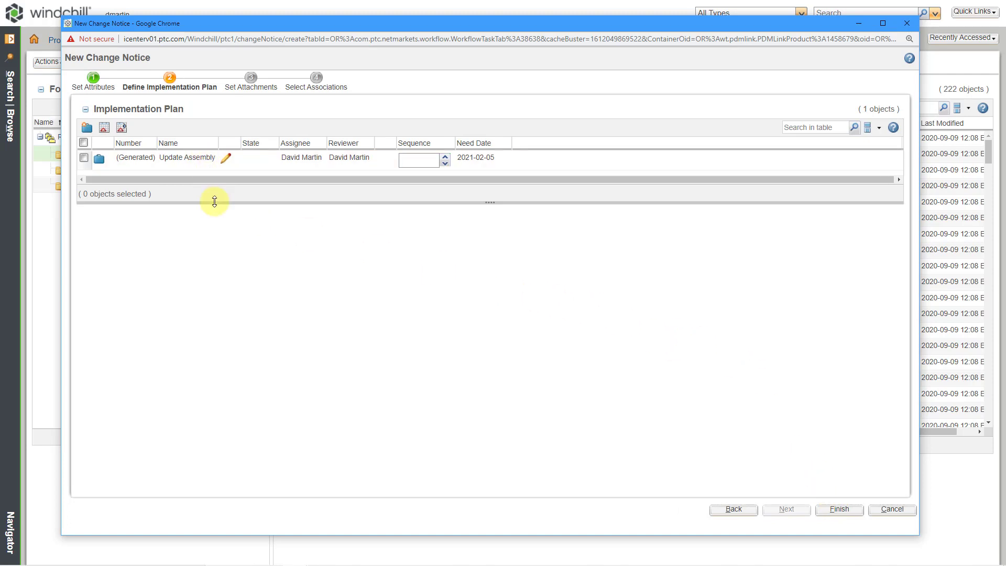
Lengthen the Implementation Plan table and add a second task of type Change Task named "Update Drawing", finishing it without affected objects
left_click_drag(214, 202, 232, 247)
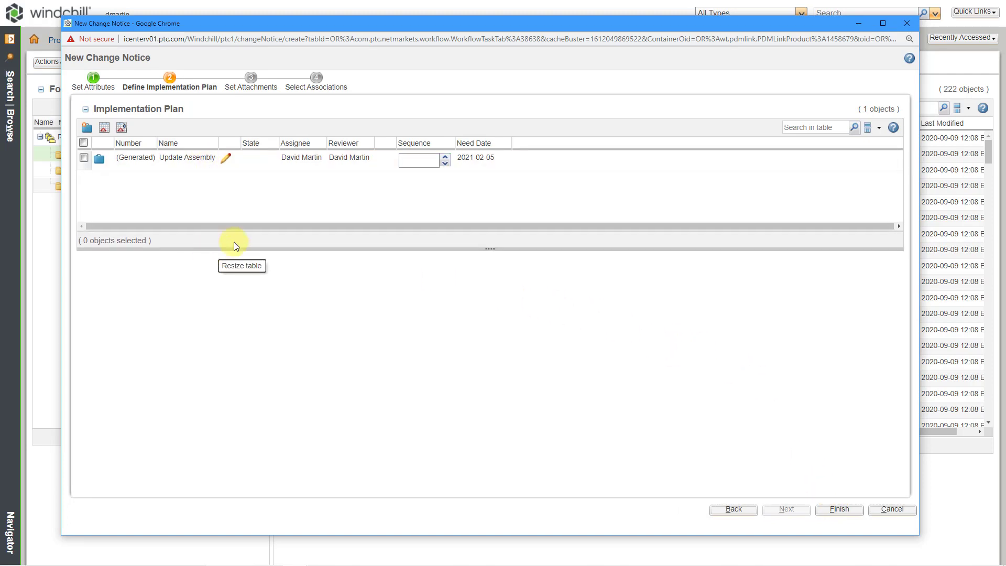
left_click(86, 128)
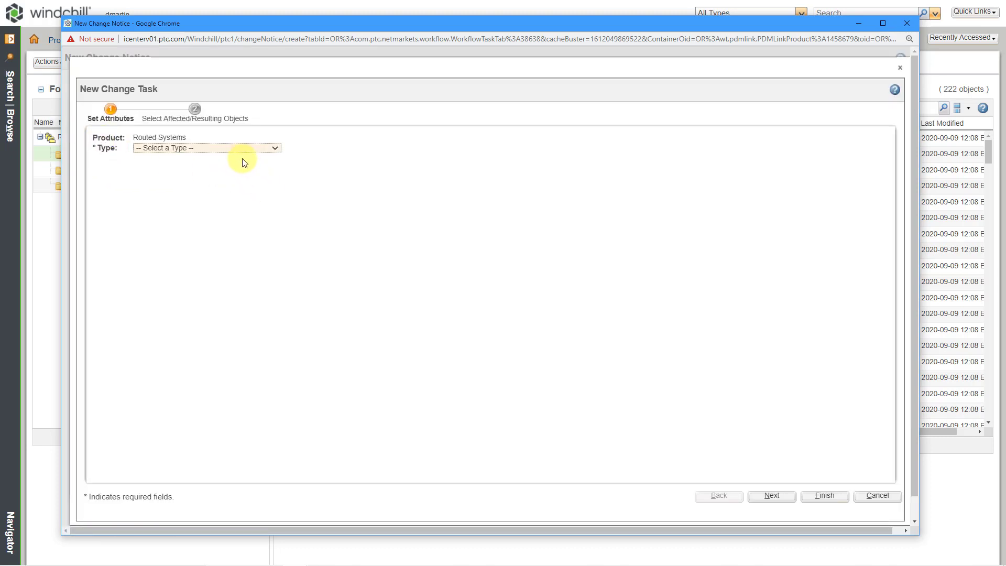
left_click(237, 149)
left_click(220, 166)
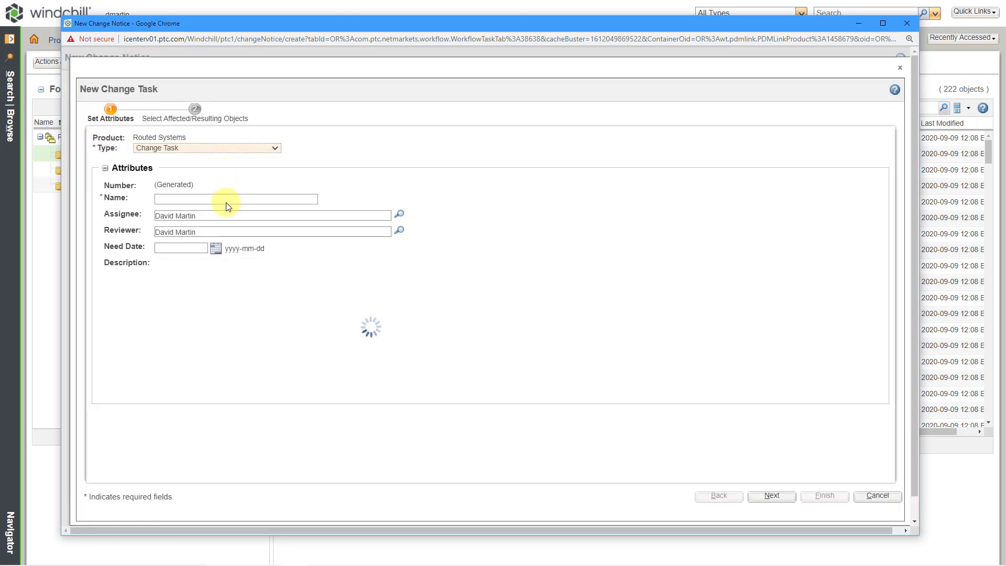
left_click(198, 199)
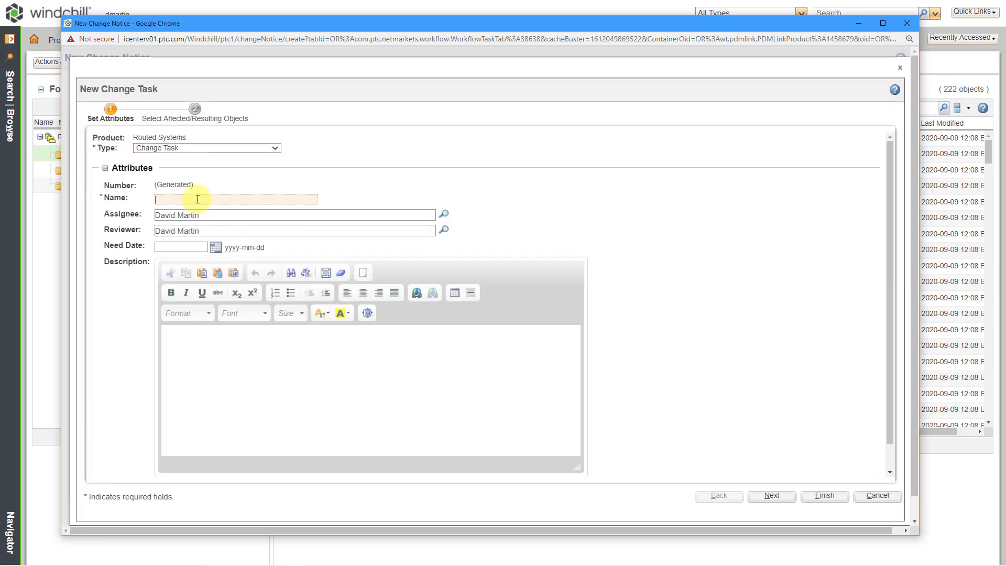
type("Update Drawing")
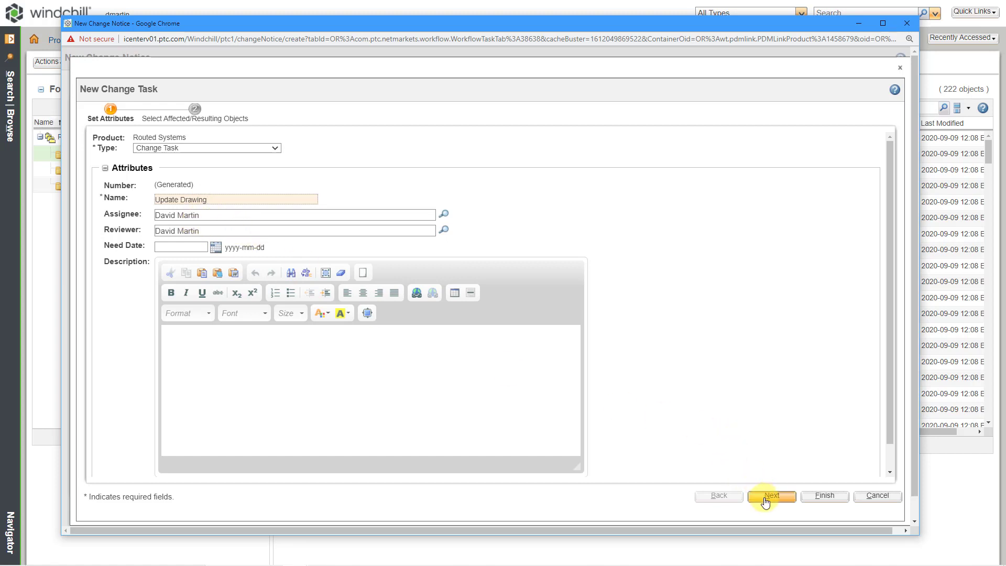
left_click(827, 498)
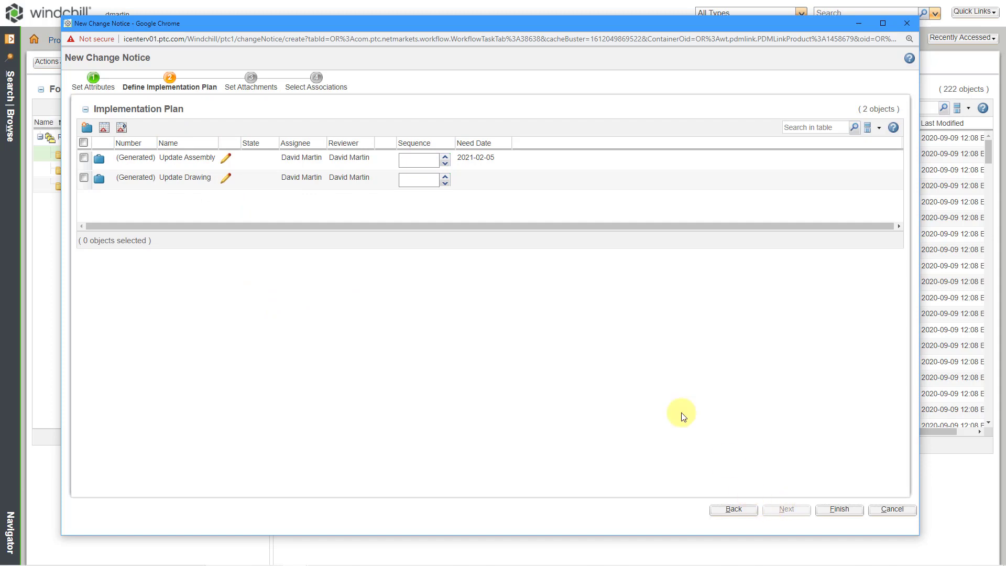
Go through the attachments and associations stages, finish the change notice, submit it immediately, and dismiss the confirmation
left_click(250, 87)
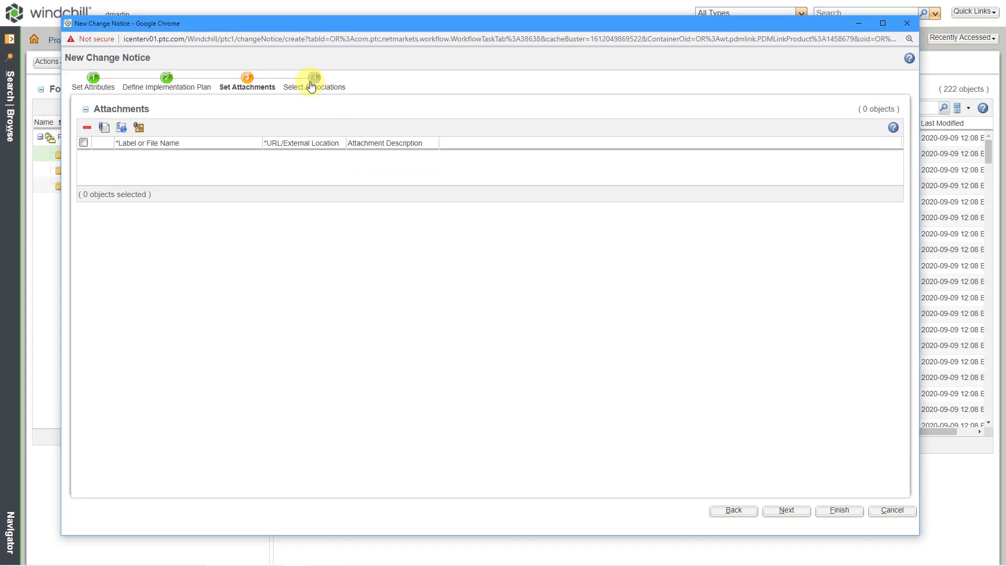
left_click(312, 86)
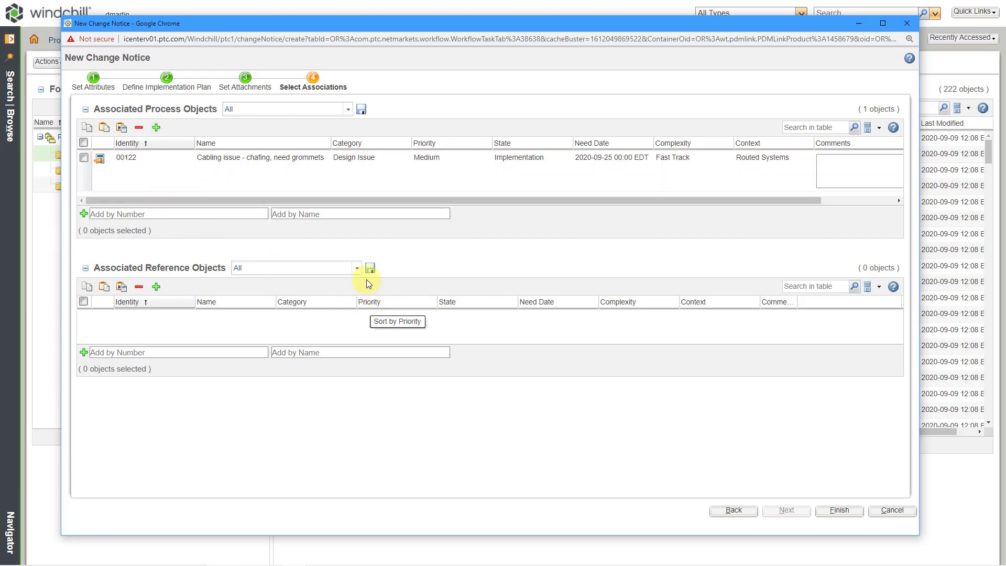
left_click(841, 511)
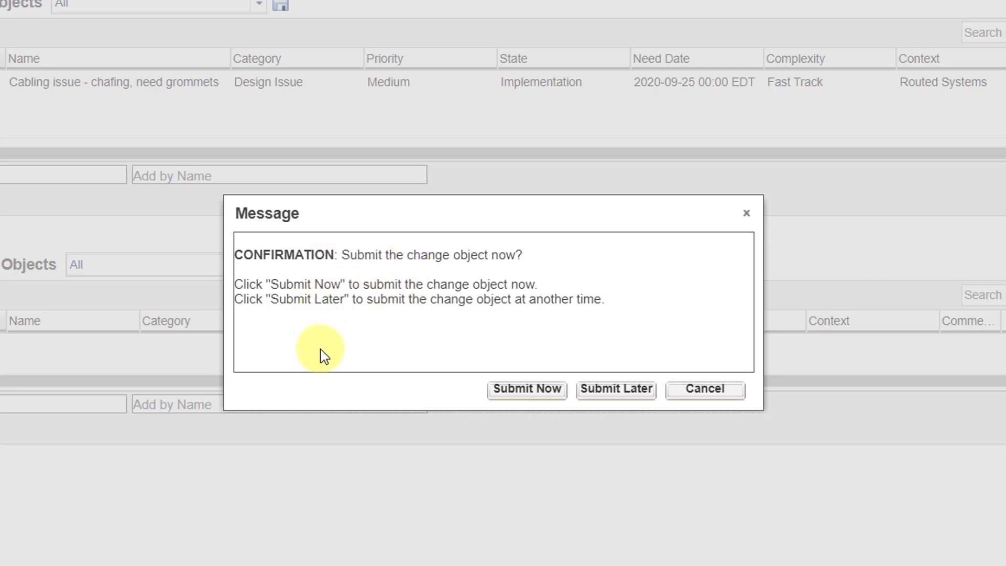
left_click(529, 390)
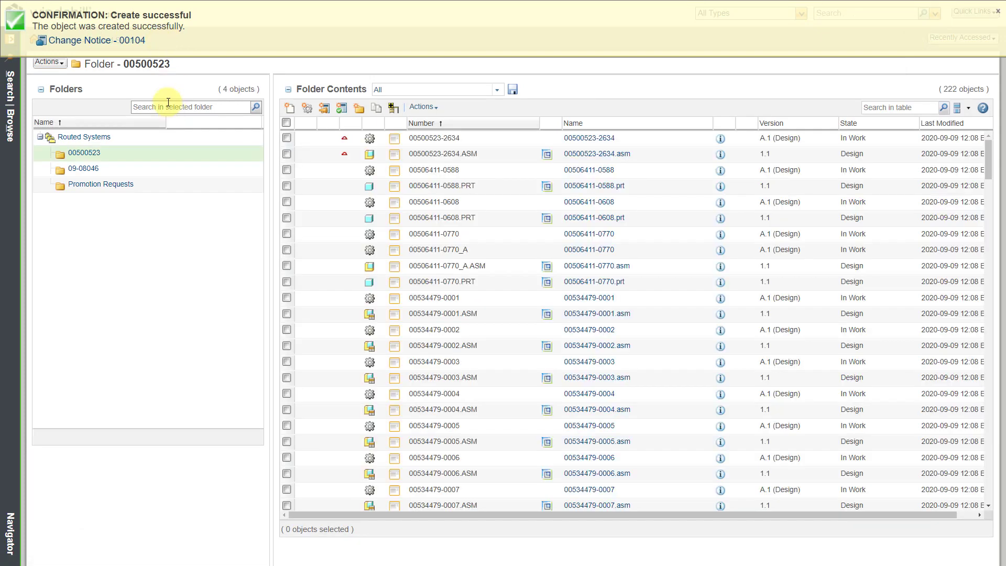
left_click(998, 11)
Open the "Create New Change Notice" task for change request 00122 from the home page's task list and complete it
left_click(34, 39)
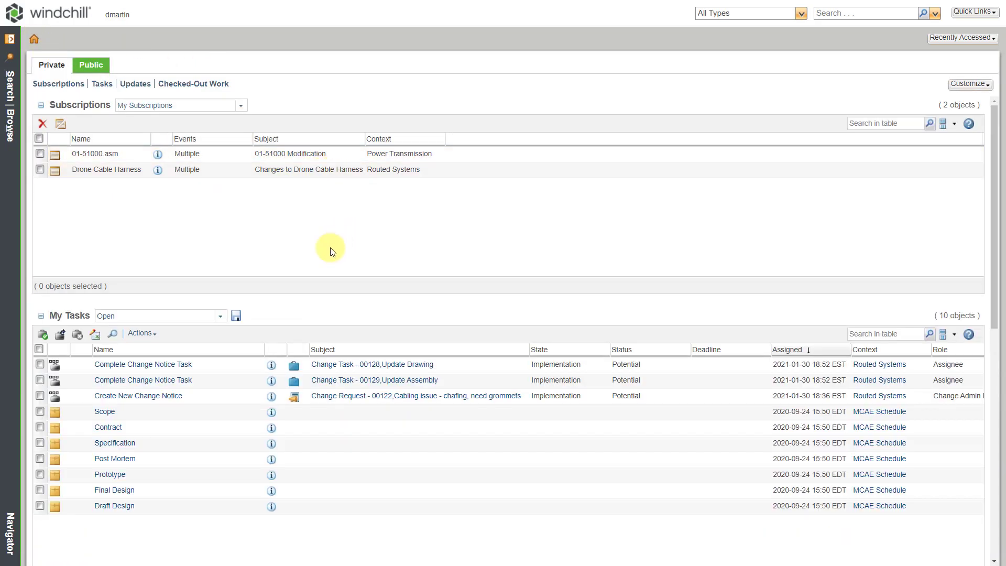
left_click(165, 401)
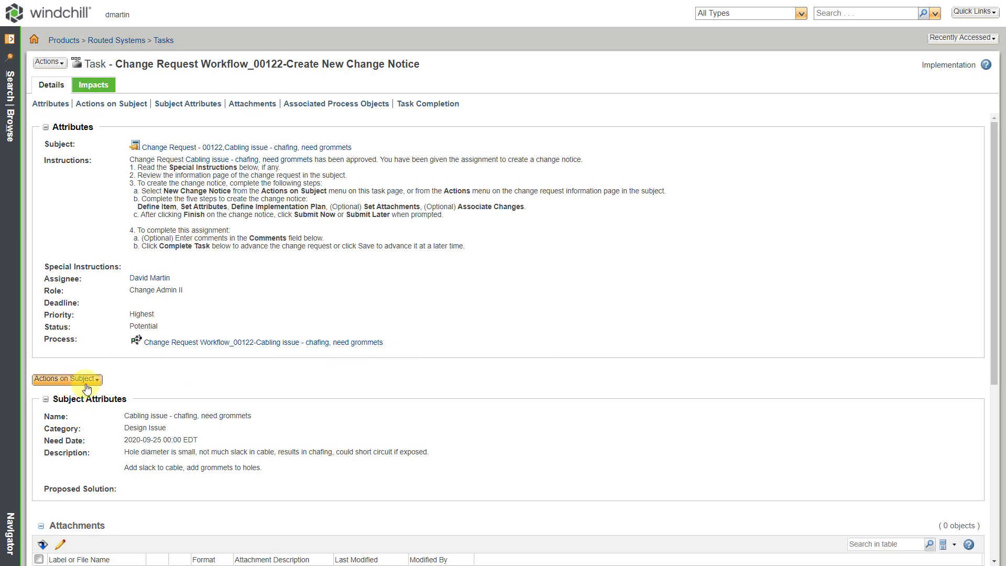
left_click_drag(991, 278, 979, 483)
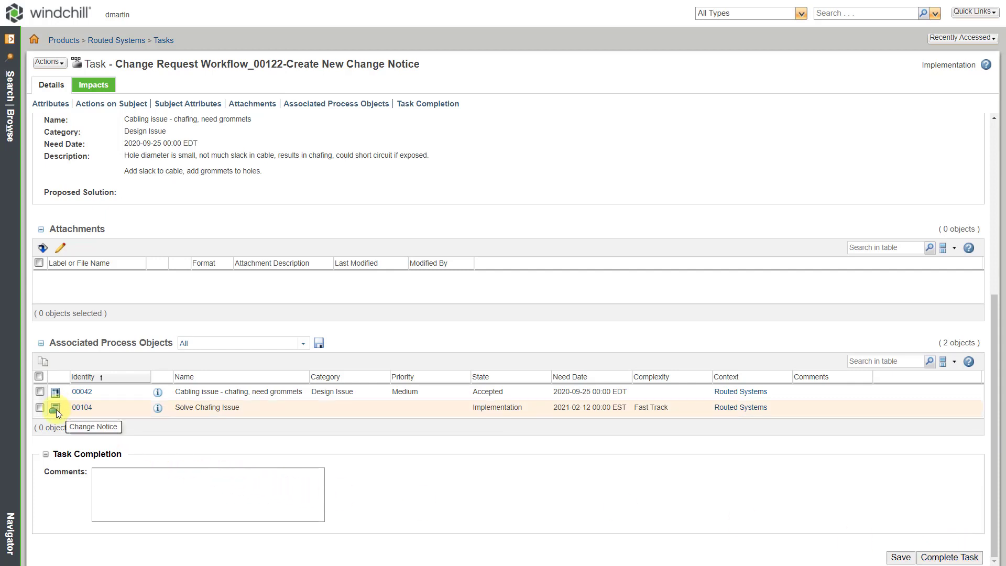
left_click(950, 557)
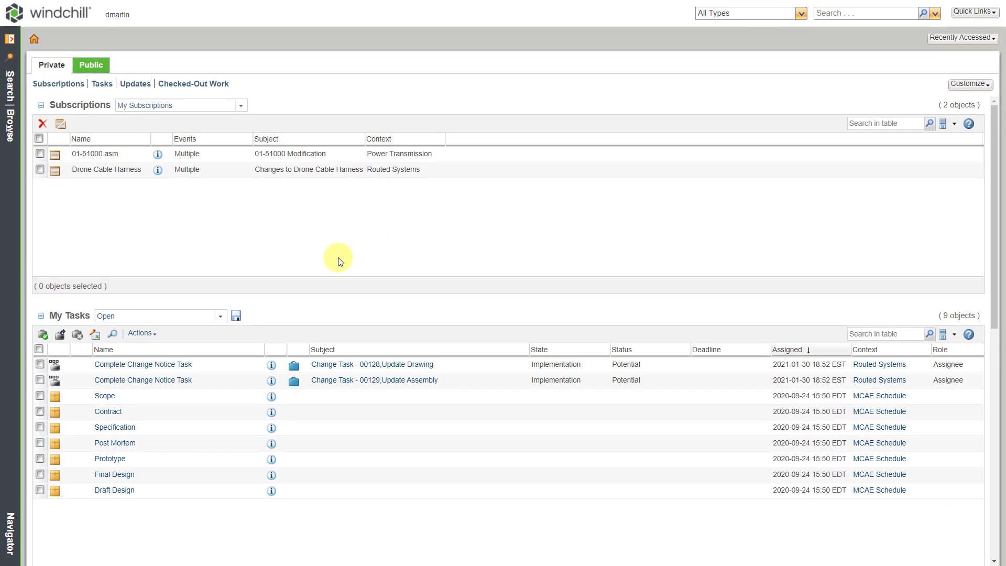
Browse to the Engineering folder of the Military Vehicles product and open the information page of the AH-64D_HELICOPTER.ASM assembly
left_click(11, 133)
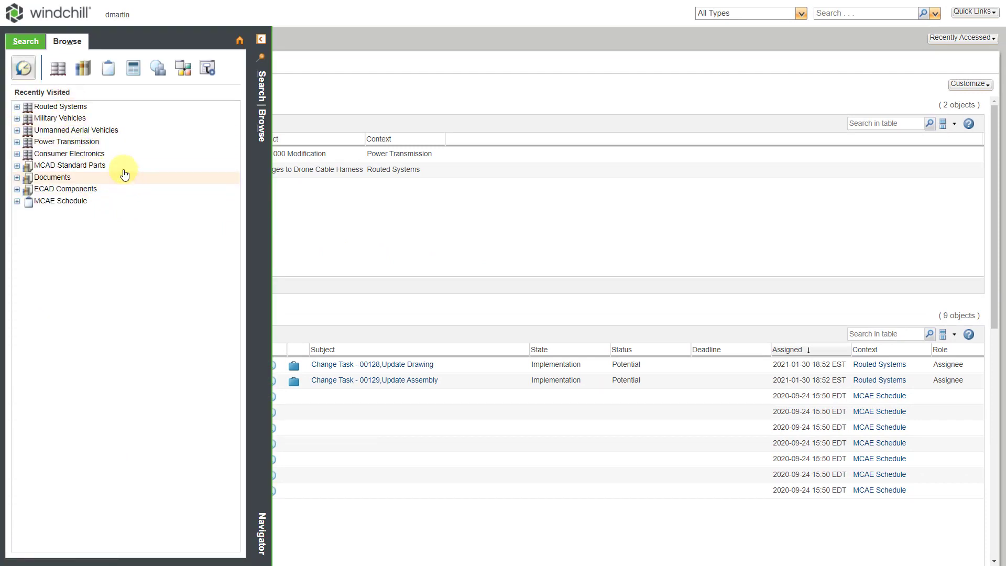
left_click(64, 118)
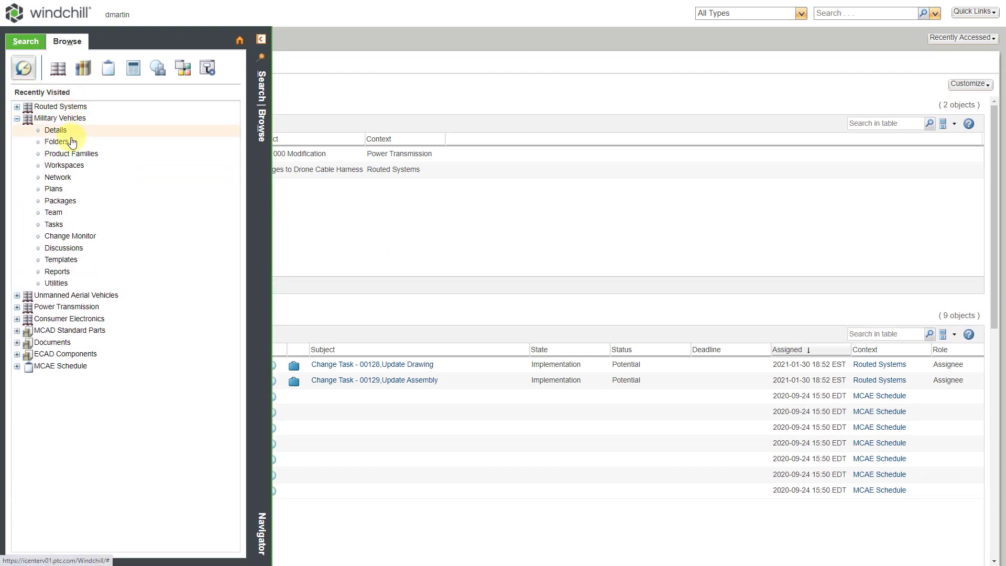
left_click(55, 141)
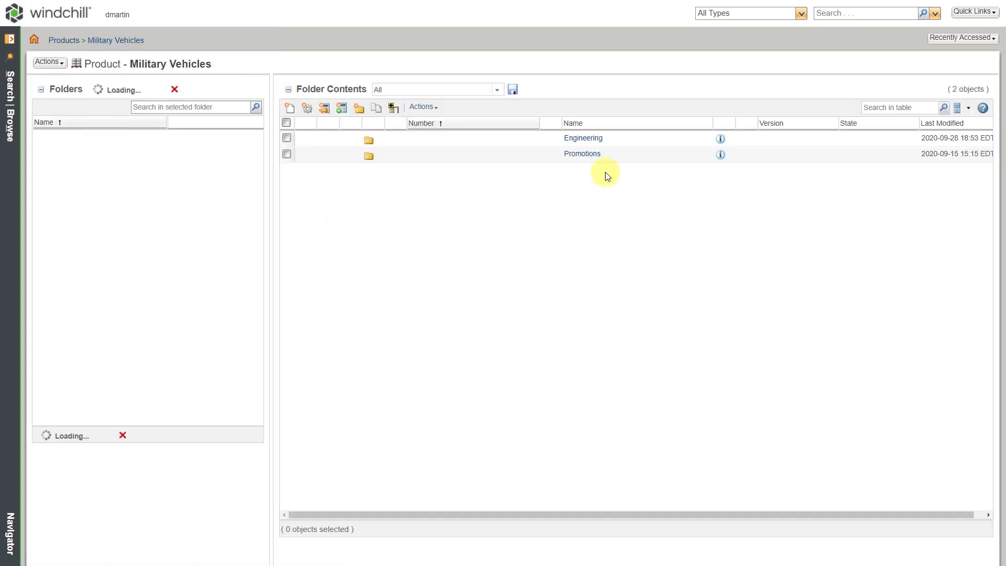
left_click(582, 138)
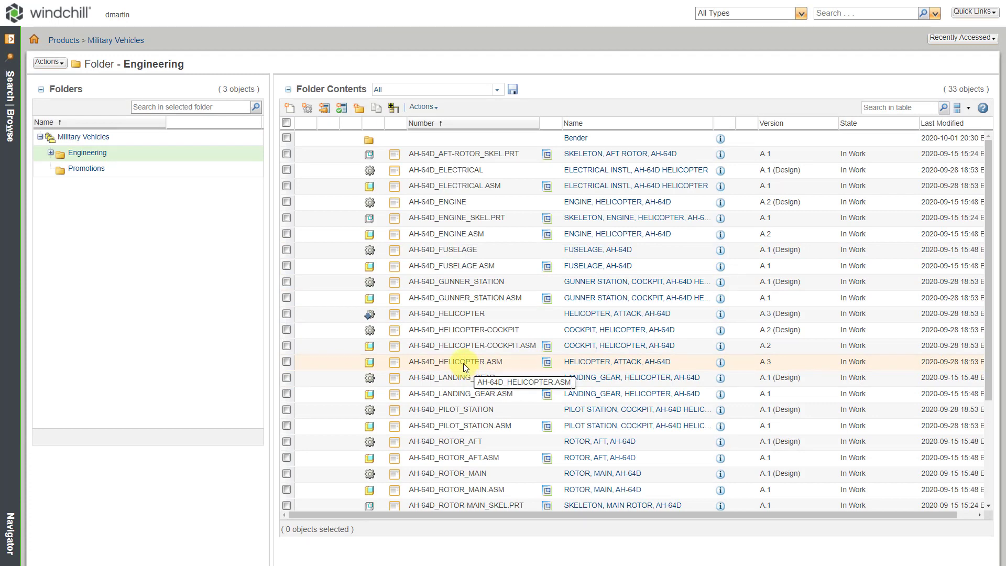
left_click(608, 365)
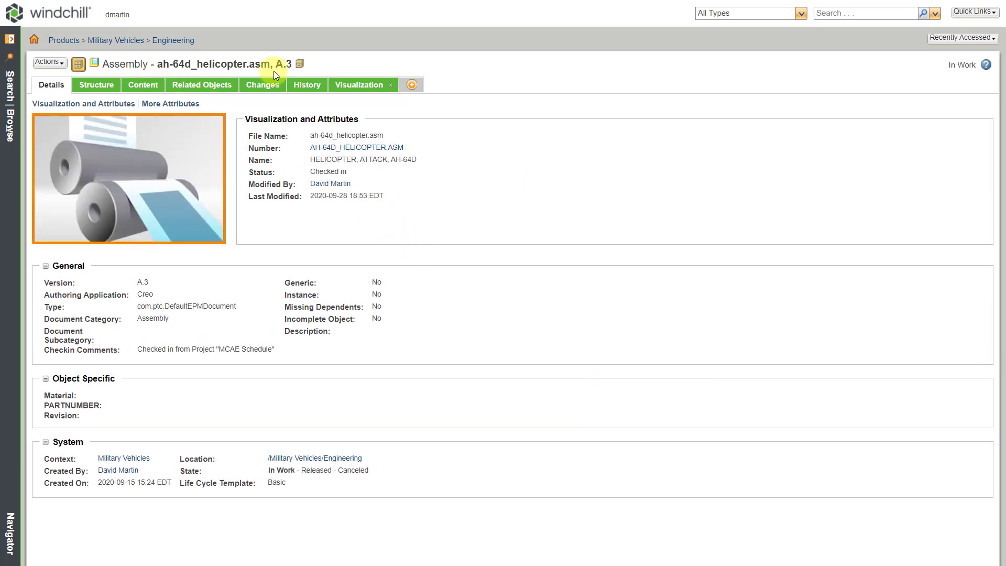
Start a new change notice from the helicopter assembly's available actions, view its attributes form, and cancel it
left_click(49, 63)
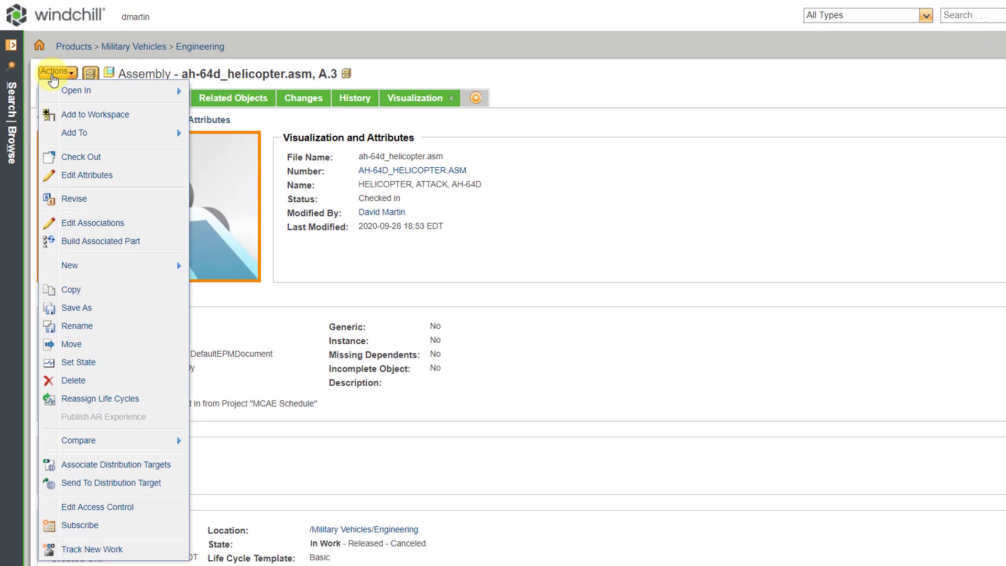
mouse_move(78, 267)
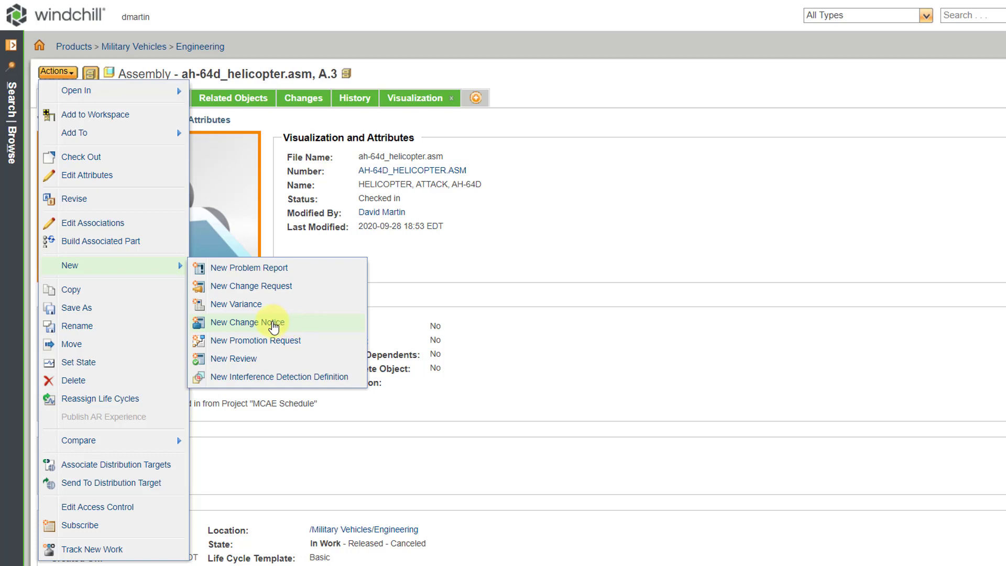
left_click(273, 325)
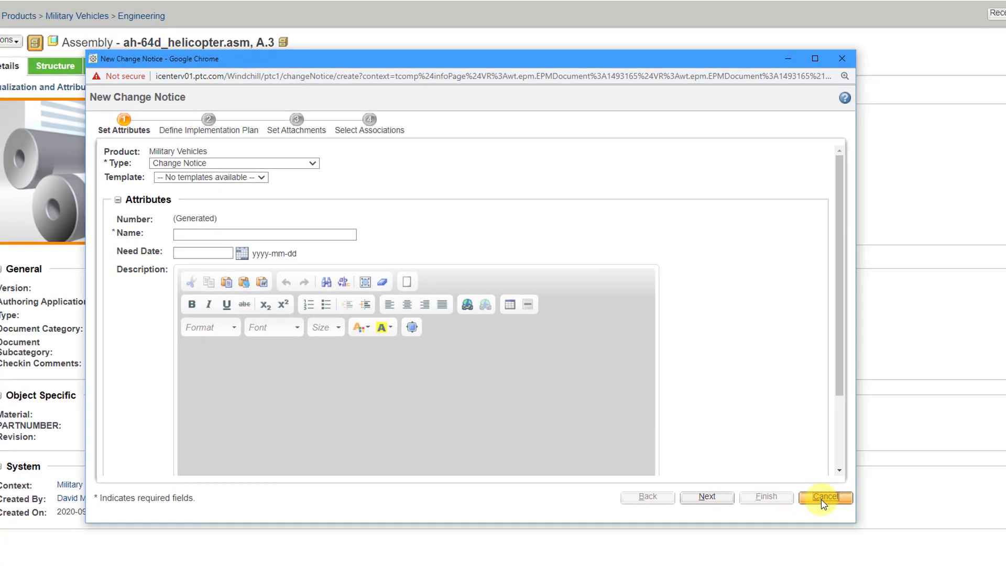
left_click(865, 526)
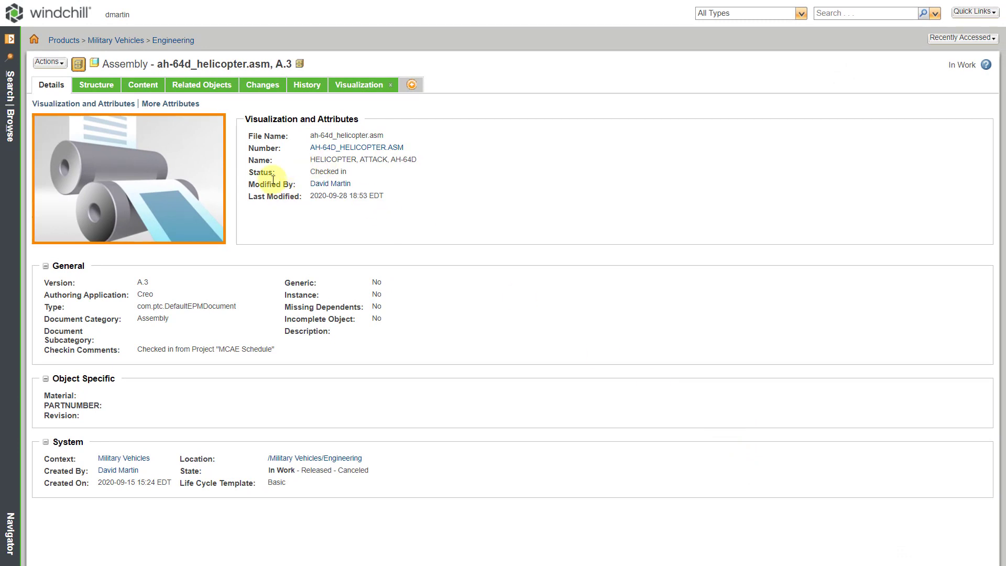
Return to the Engineering folder, start a new change notice from the folder contents, view its form, and cancel it
left_click(169, 42)
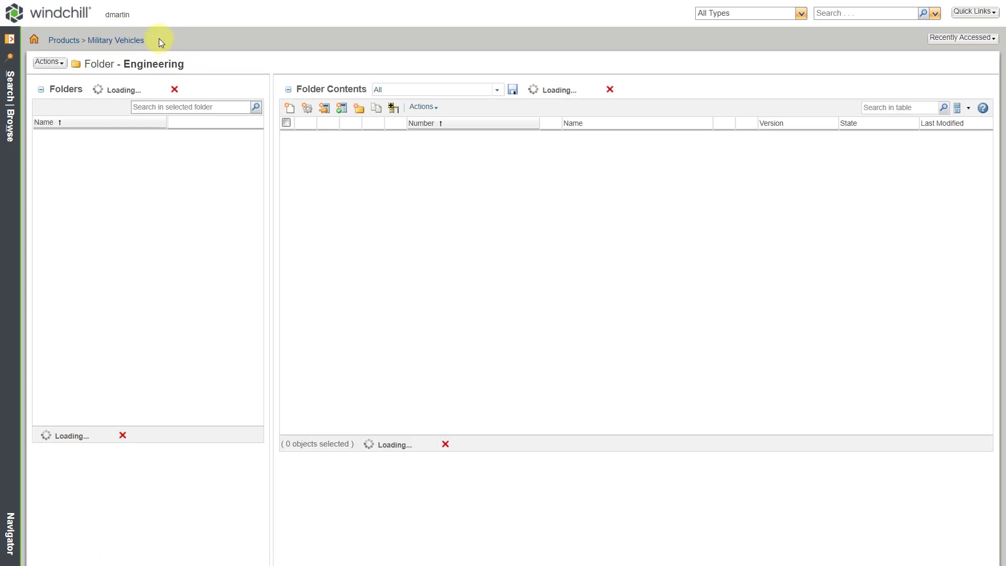
left_click(428, 109)
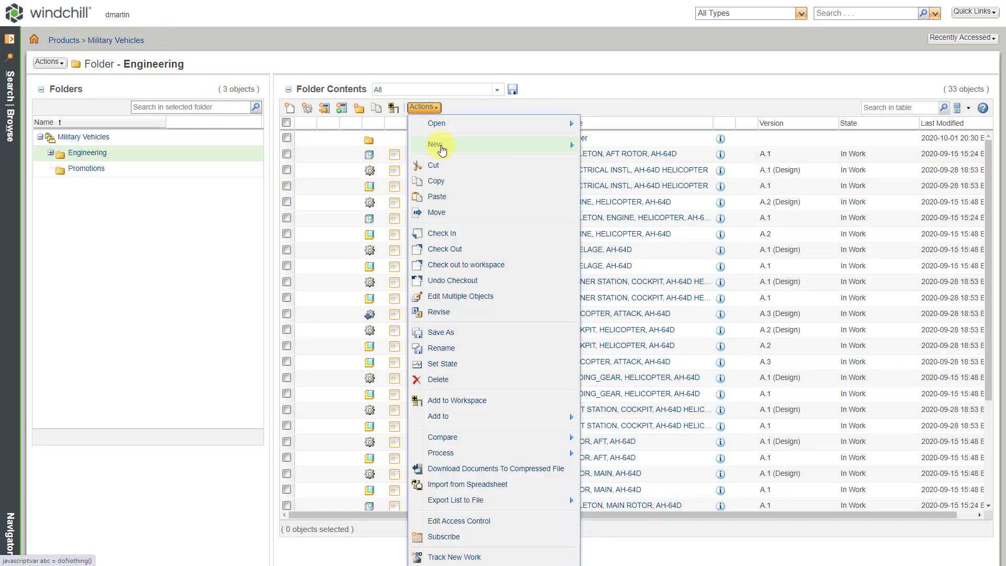
mouse_move(438, 145)
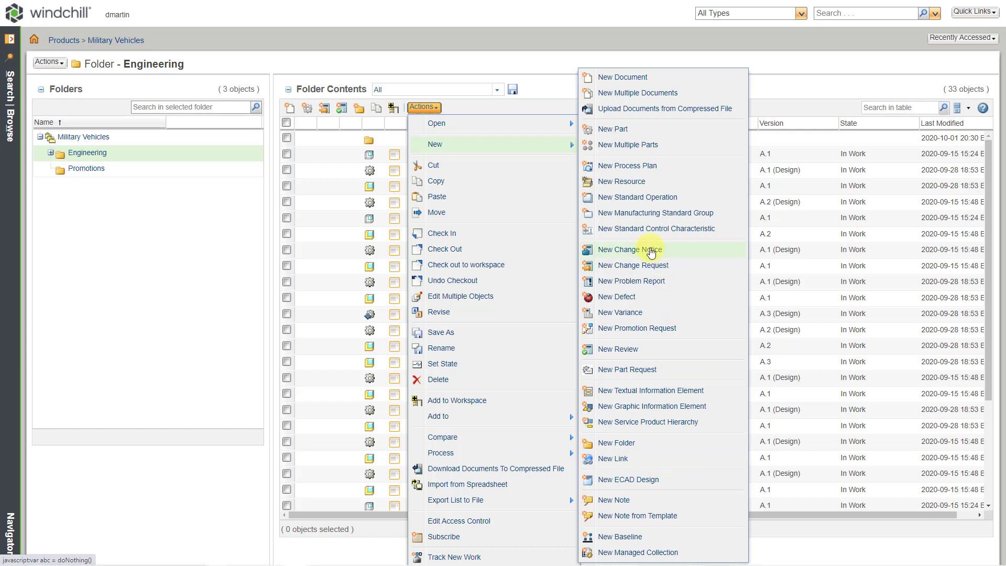
left_click(651, 252)
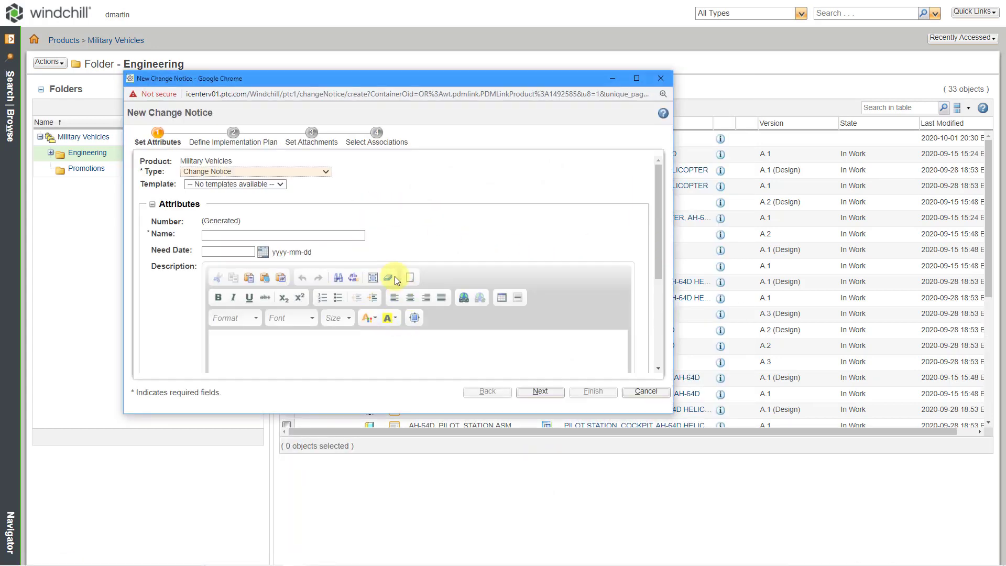
left_click(640, 396)
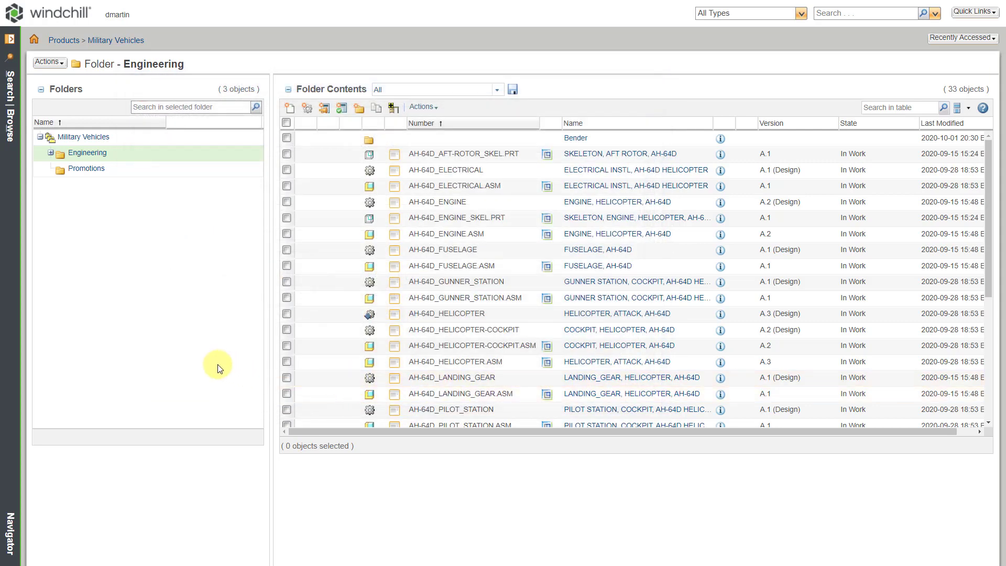